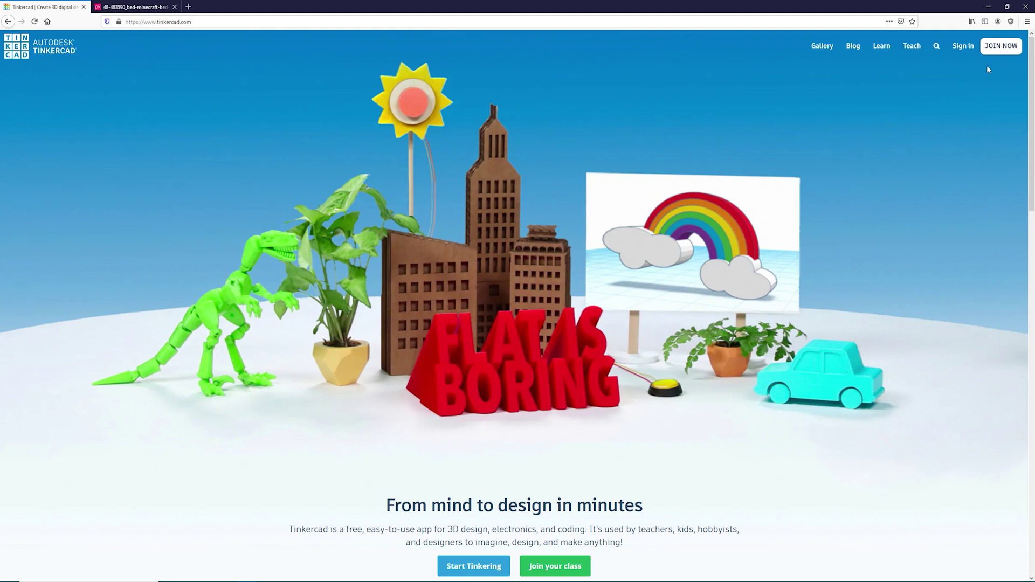
Sign in to the existing Tinkercad account and create a new 3D design.
click(963, 49)
click(523, 296)
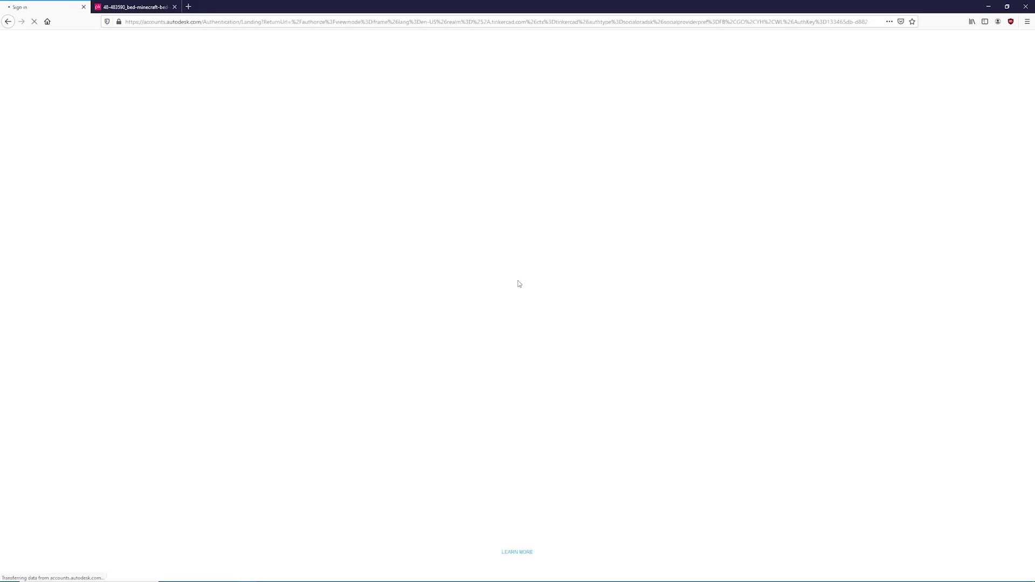
click(515, 124)
click(517, 161)
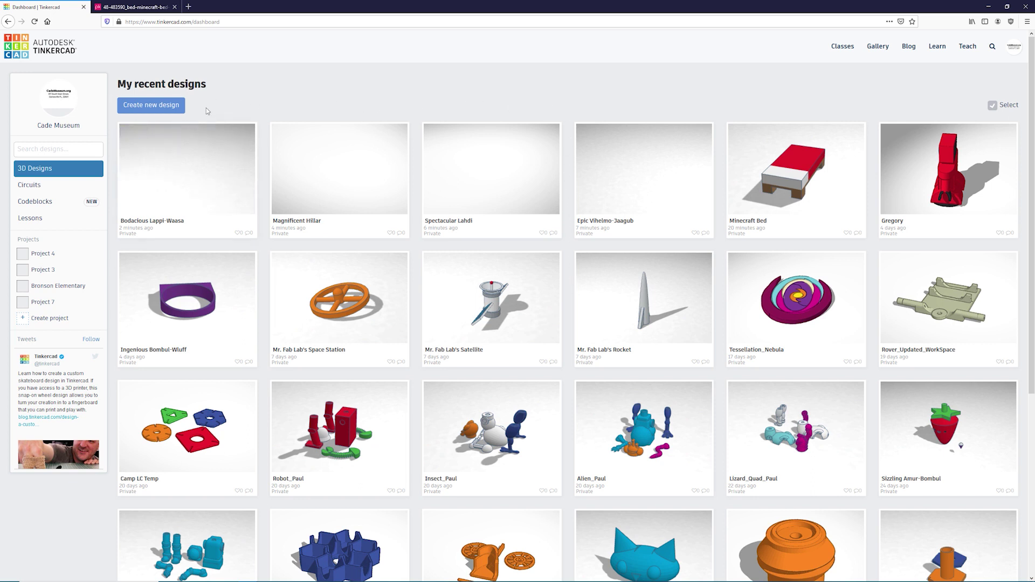
click(170, 110)
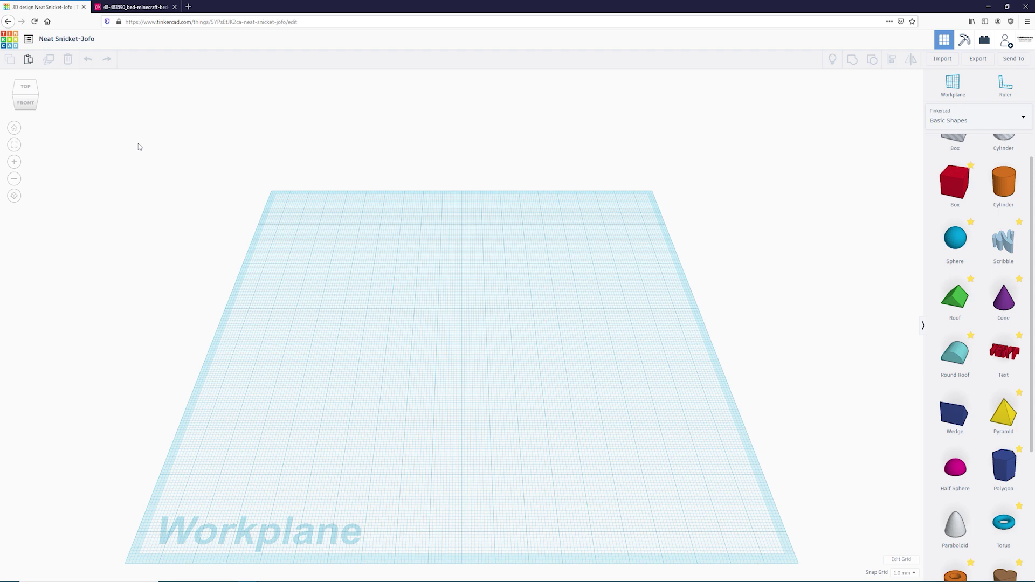
Check the Minecraft bed reference image and place a solid box near the middle of the workplane.
click(144, 10)
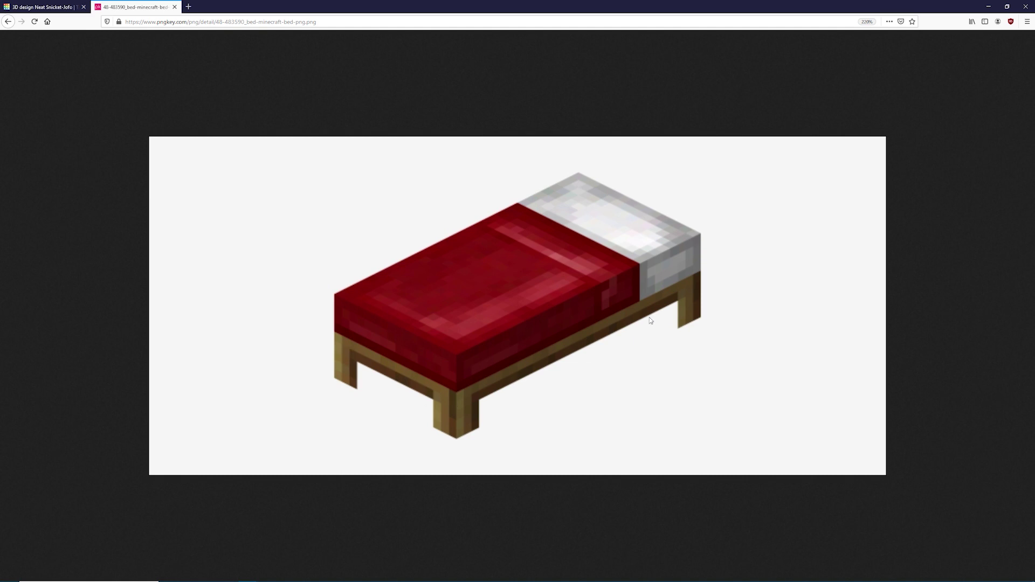
click(60, 5)
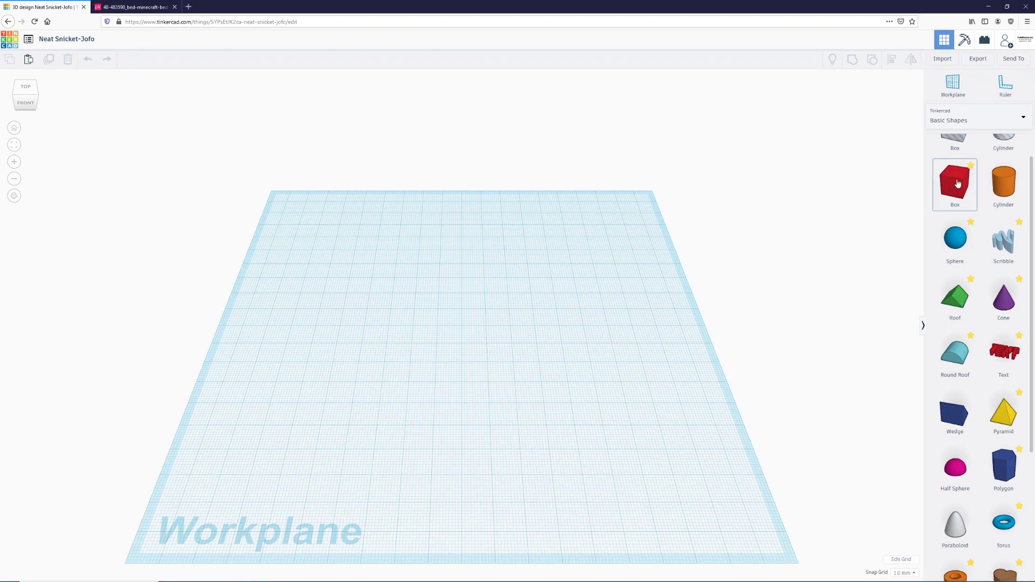
drag(957, 184, 452, 334)
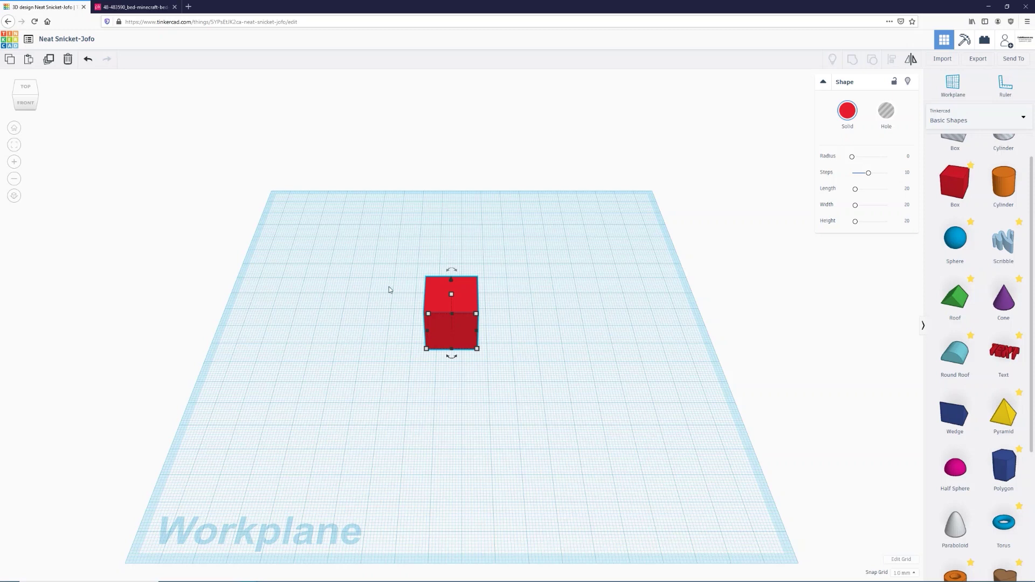
Following the bed reference image, flatten the box to 1 mm high and stretch it to 40 mm long.
click(135, 7)
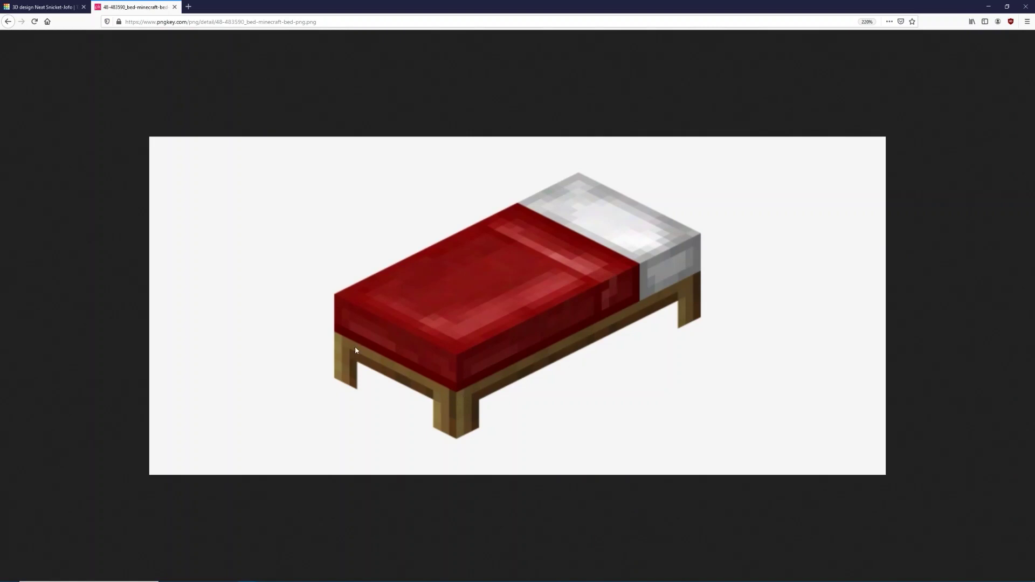
click(66, 7)
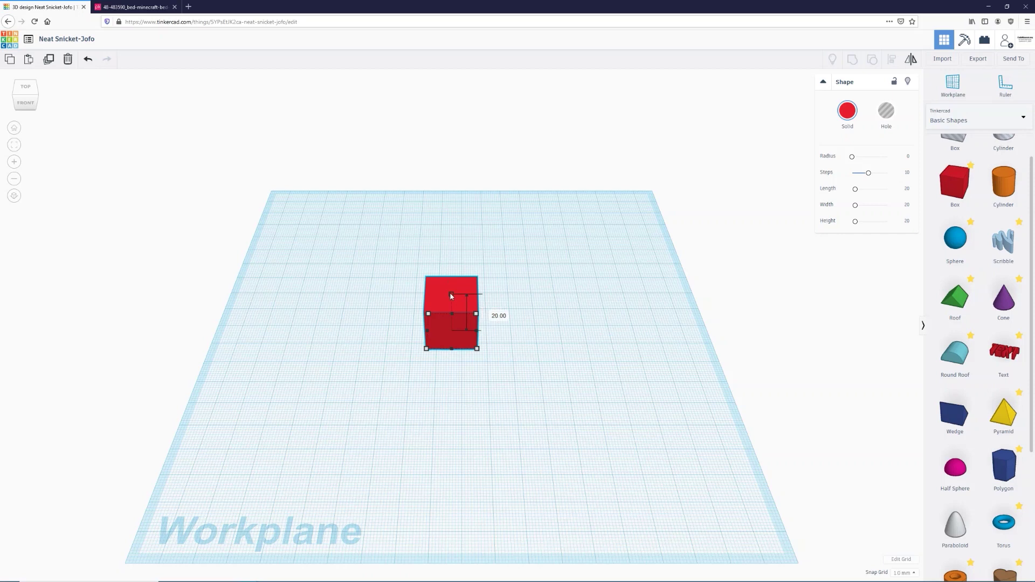
drag(451, 295, 454, 331)
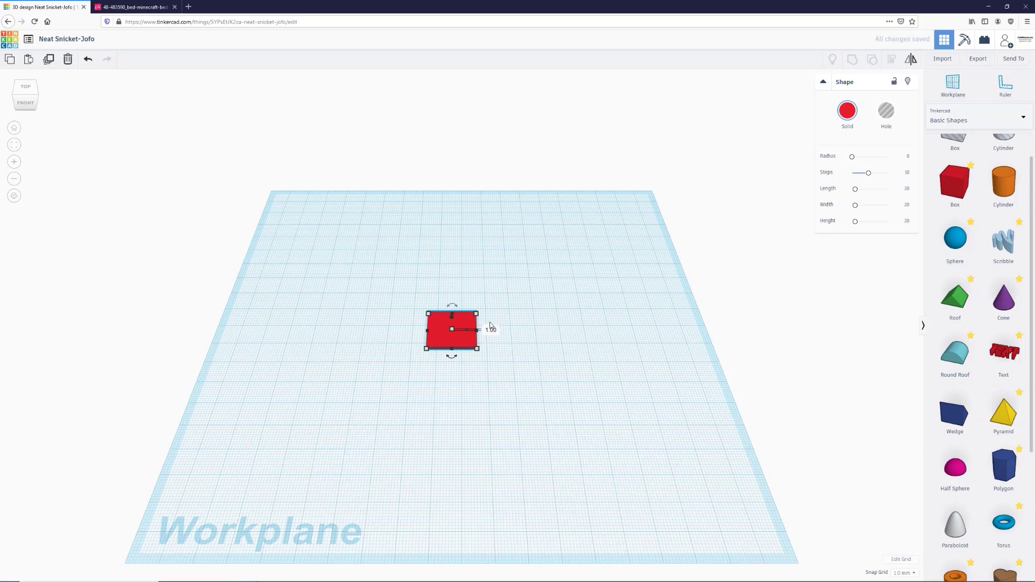
click(178, 7)
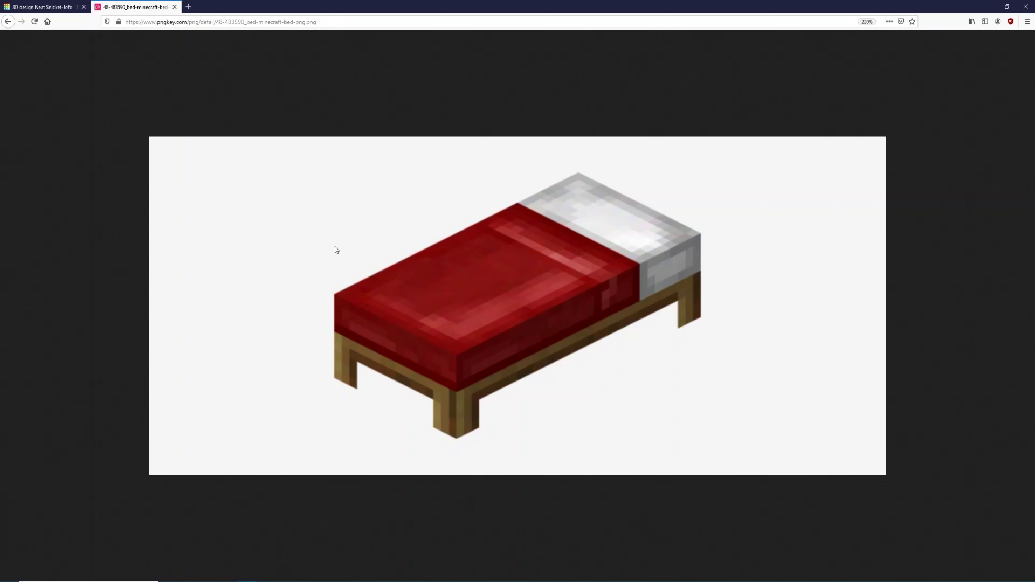
click(43, 7)
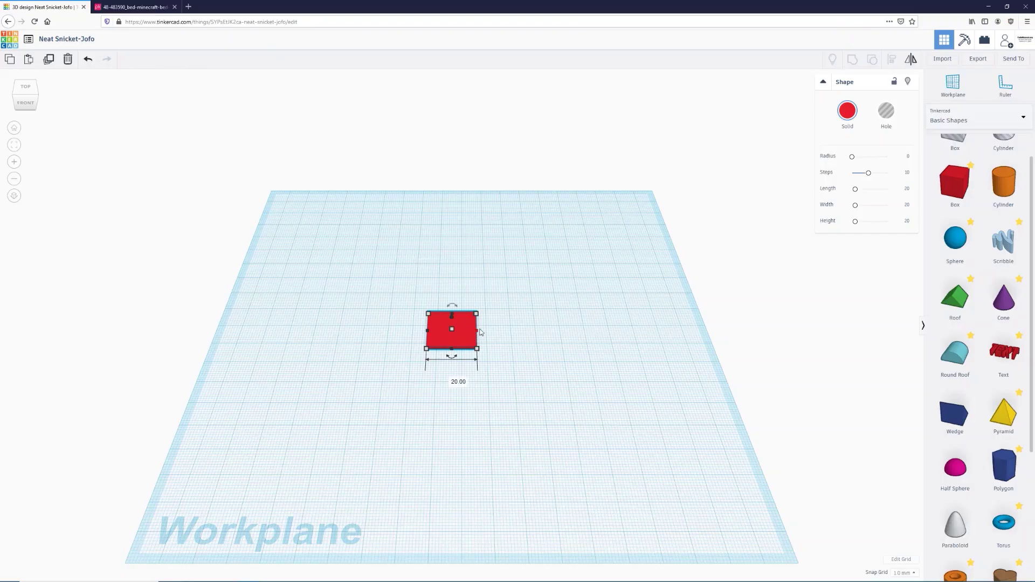
drag(477, 330, 527, 336)
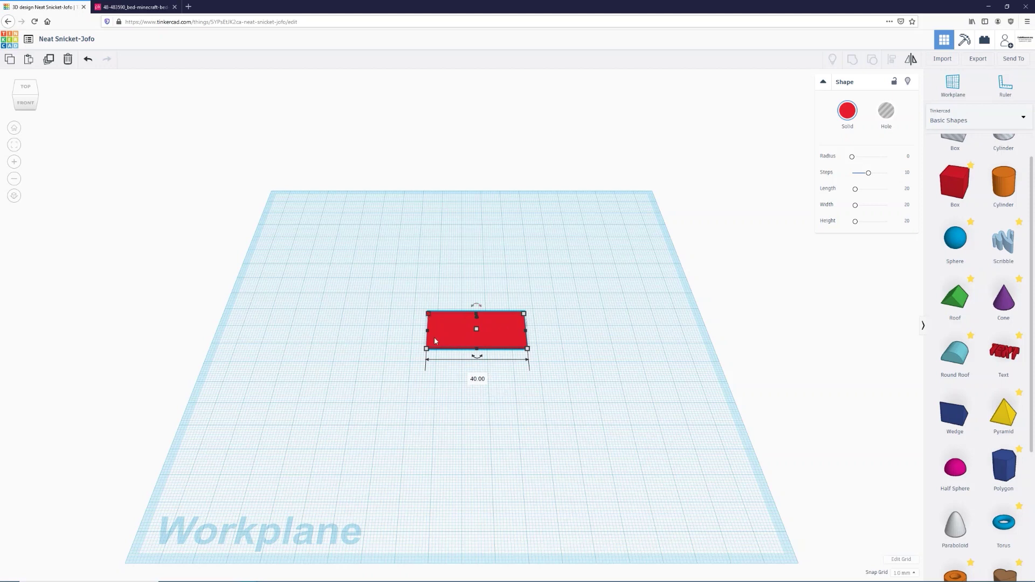
Place a second box beside the flat plate and shrink it to a 5 mm cube for a bed leg.
click(130, 9)
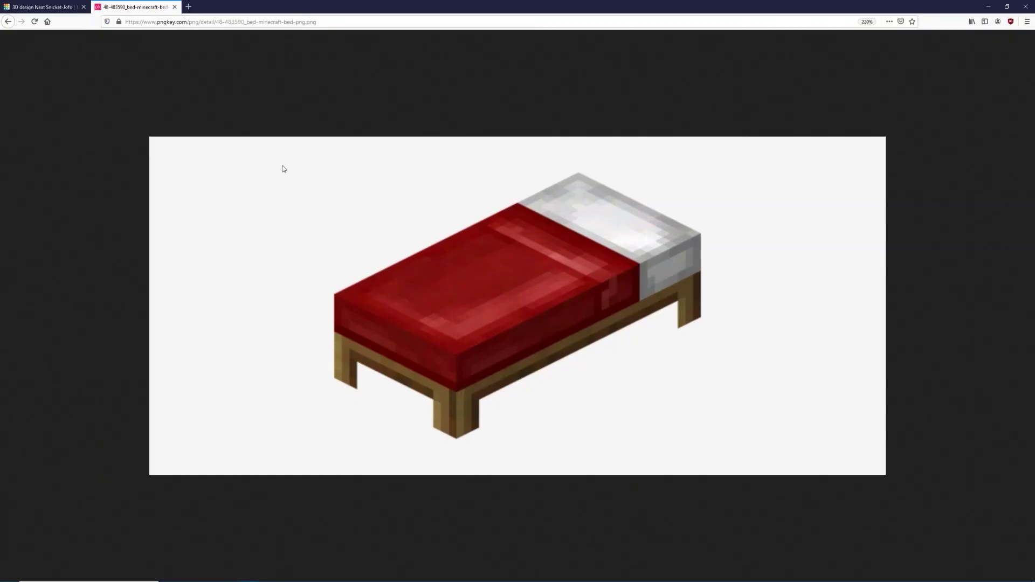
click(60, 7)
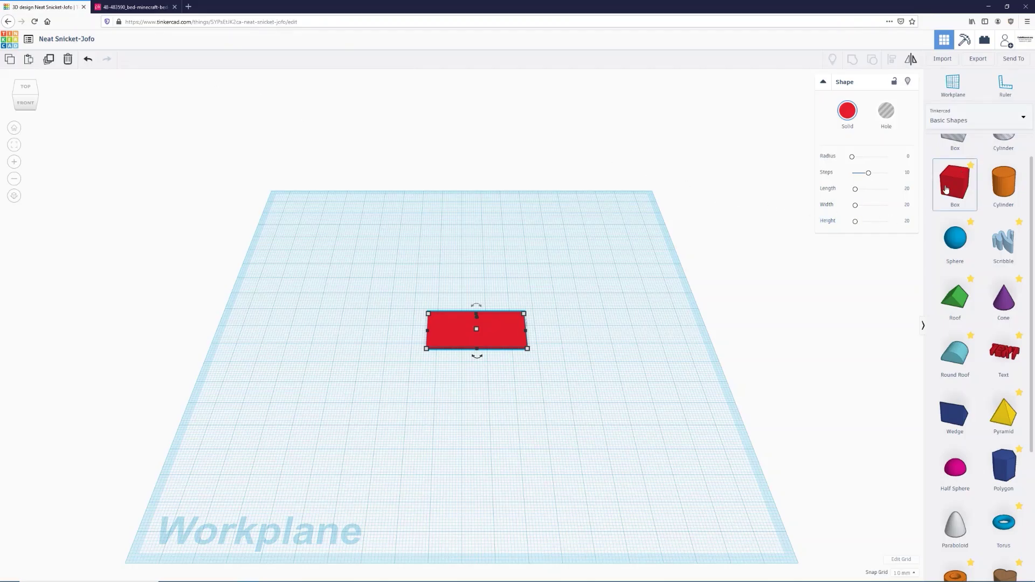
drag(949, 186, 587, 311)
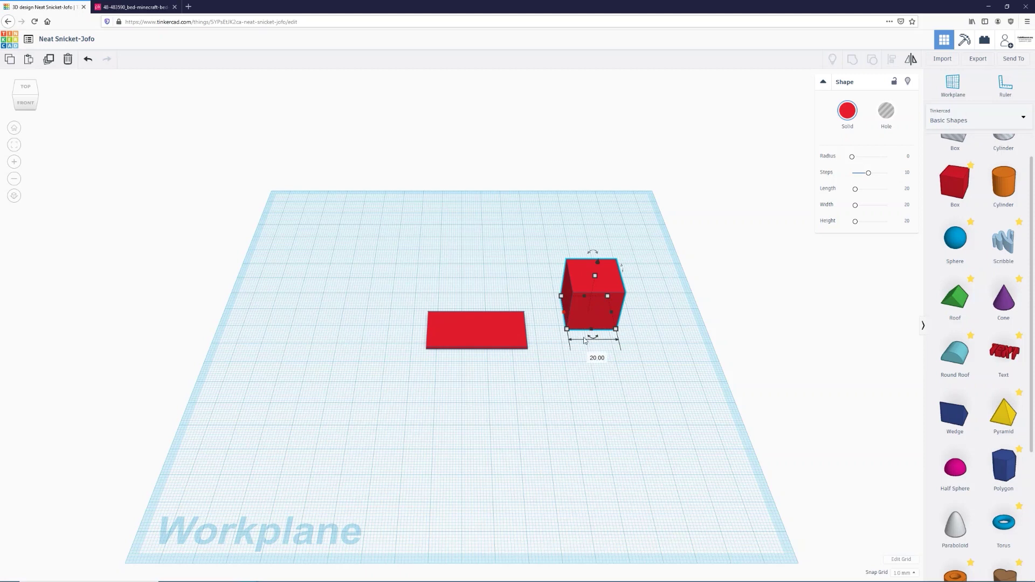
drag(566, 313, 602, 315)
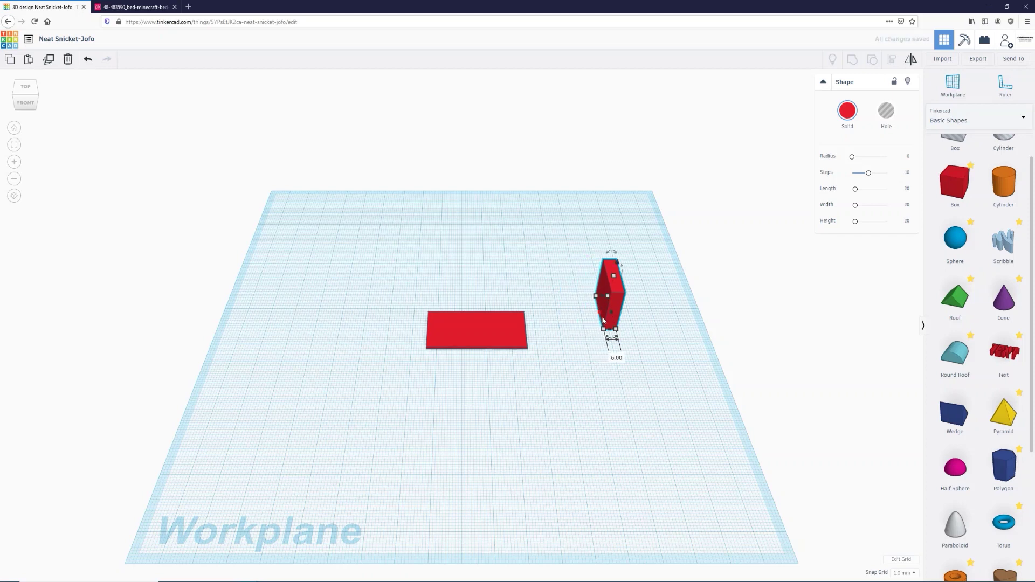
drag(610, 332, 605, 305)
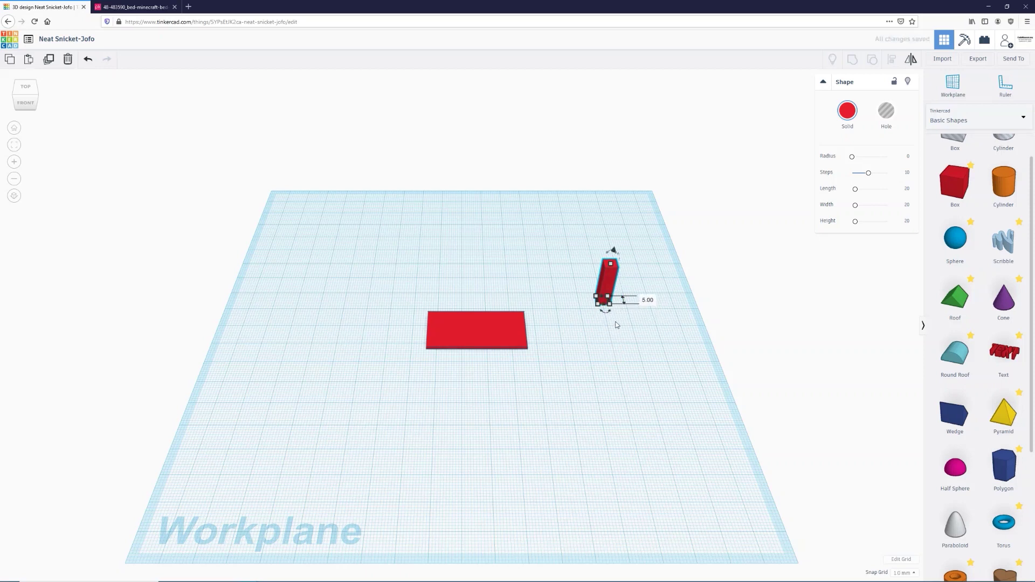
click(613, 266)
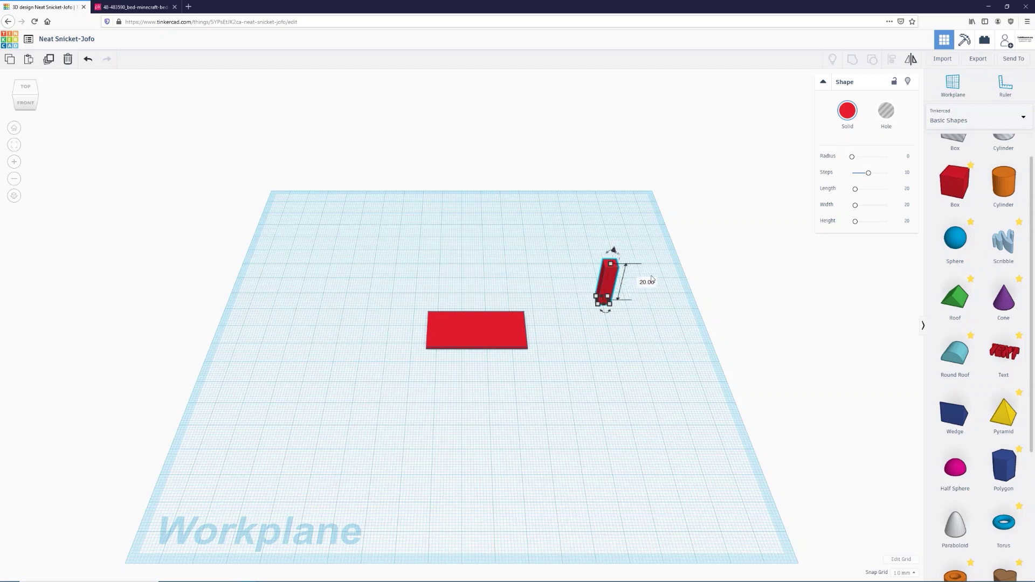
click(613, 266)
drag(613, 266, 602, 296)
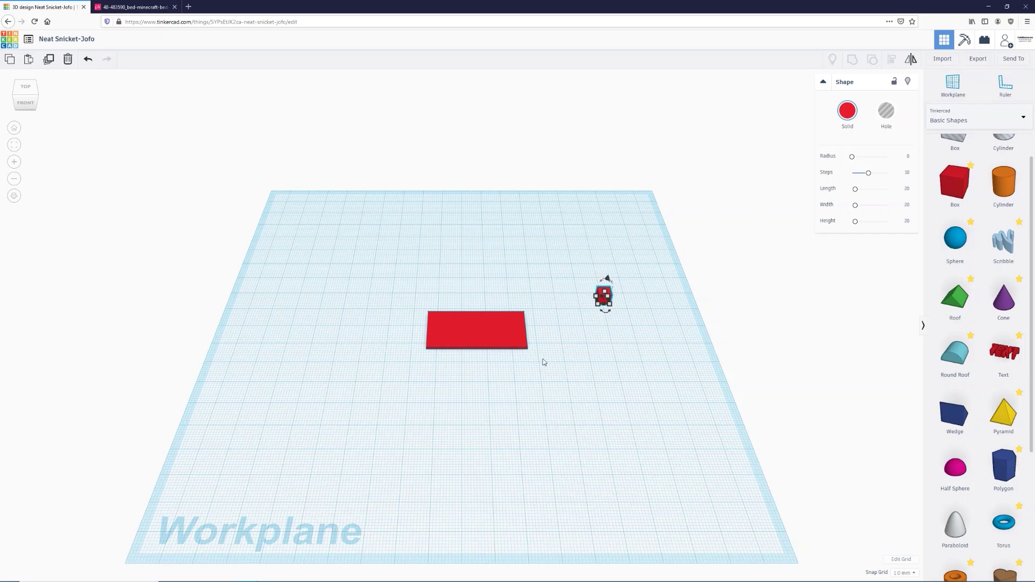
Move the small leg cube next to the plate's right short end, checking the bed reference image for leg placement.
scroll(544, 362, up, 5)
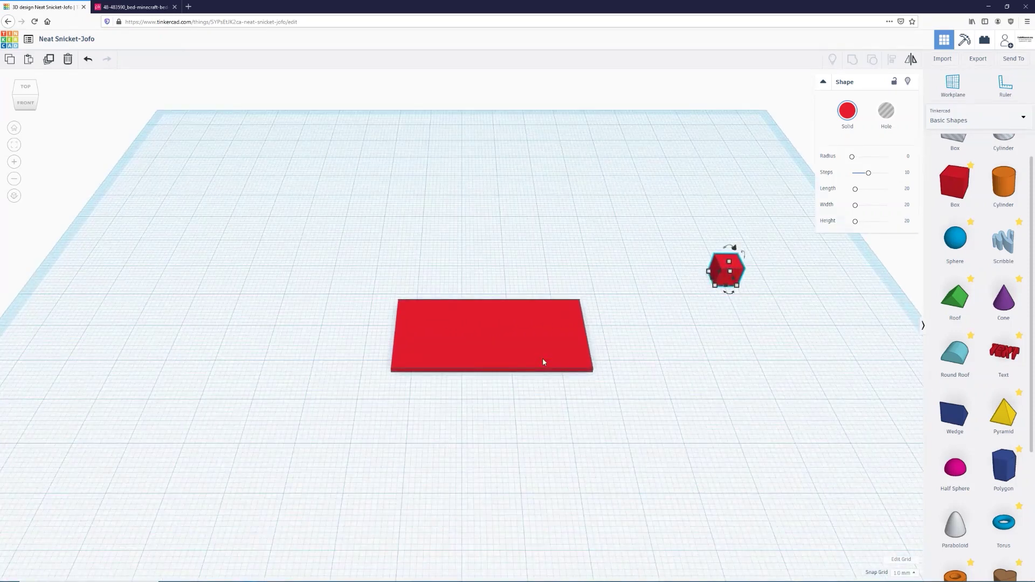
scroll(542, 362, up, 3)
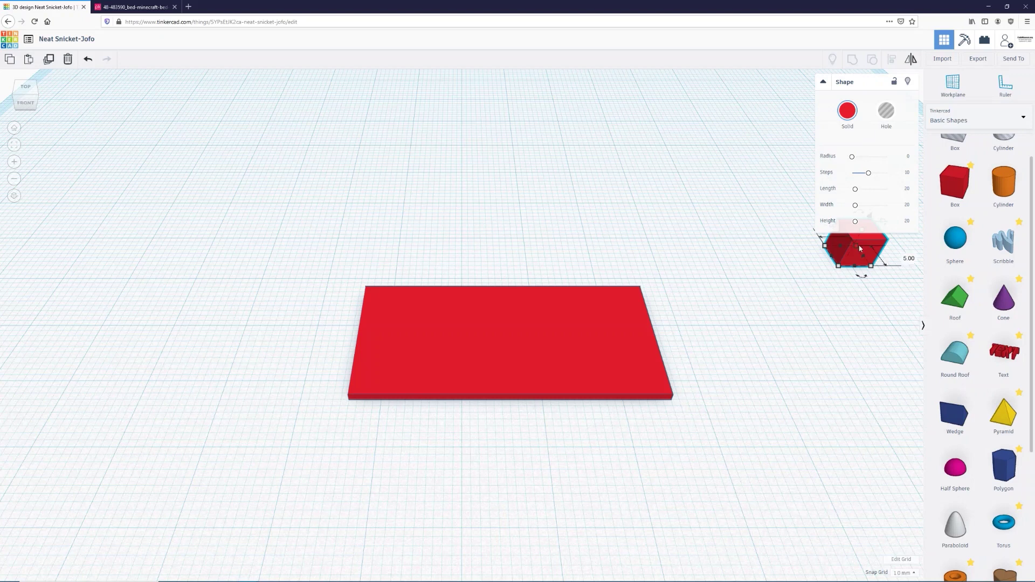
drag(875, 246, 596, 253)
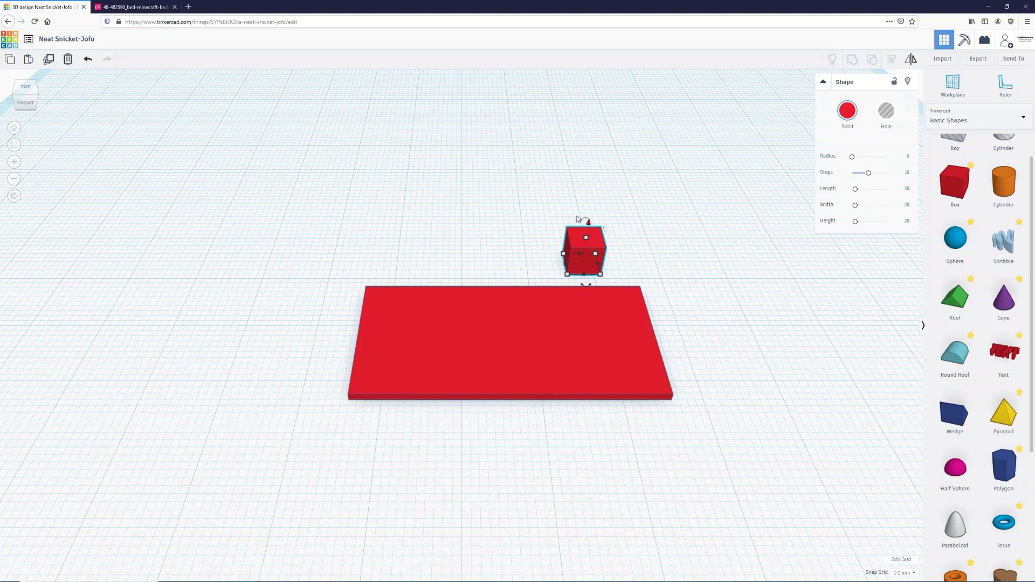
click(126, 7)
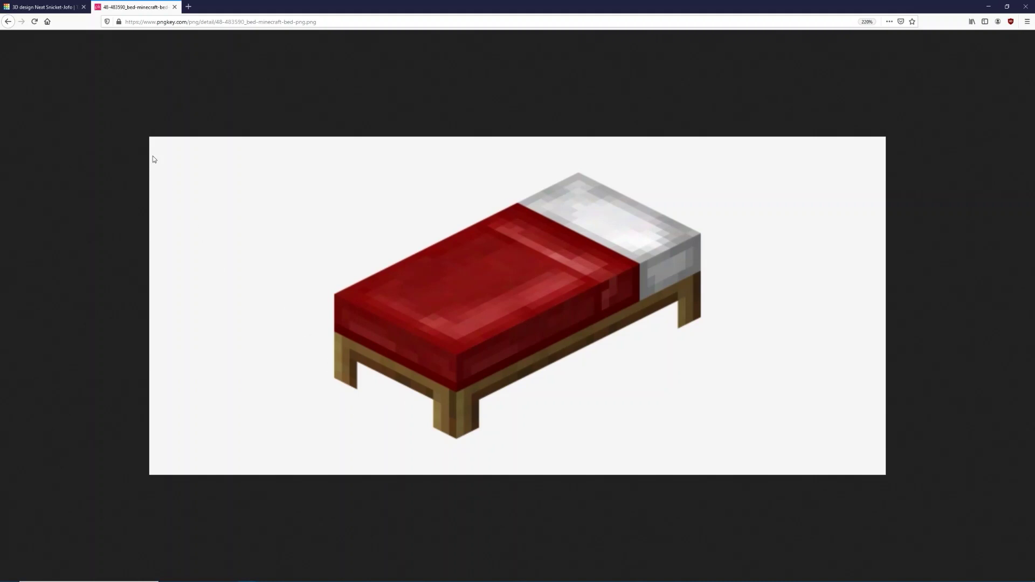
click(43, 7)
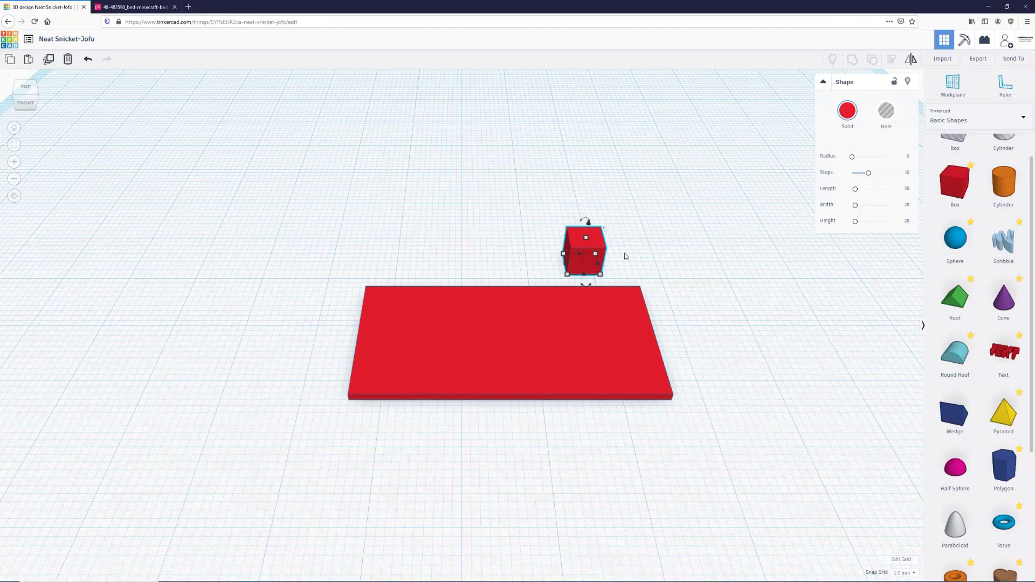
drag(598, 252, 723, 324)
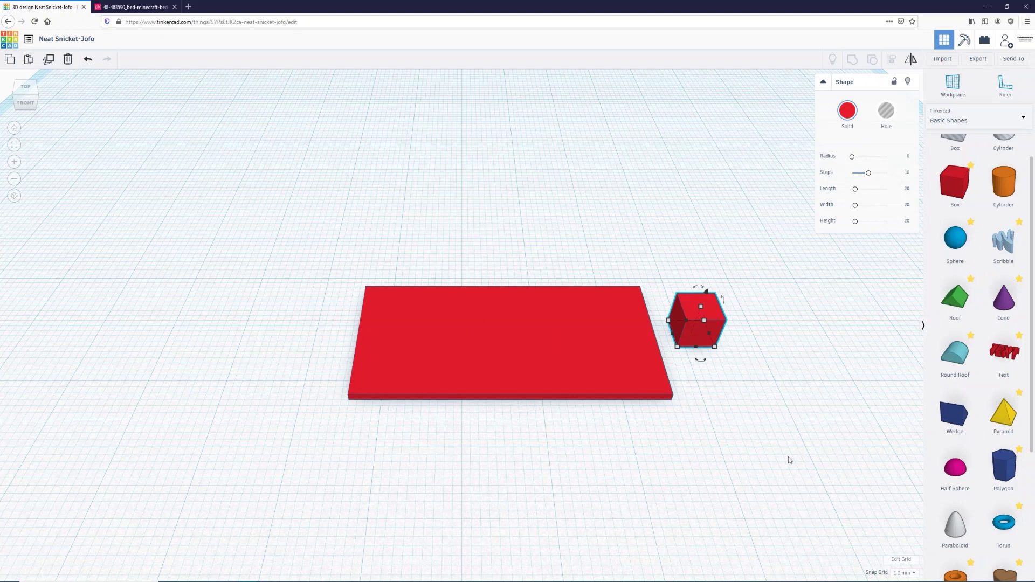
Align the plate and the leg cube along their front and right edges so the leg sits in the plate's corner.
click(801, 469)
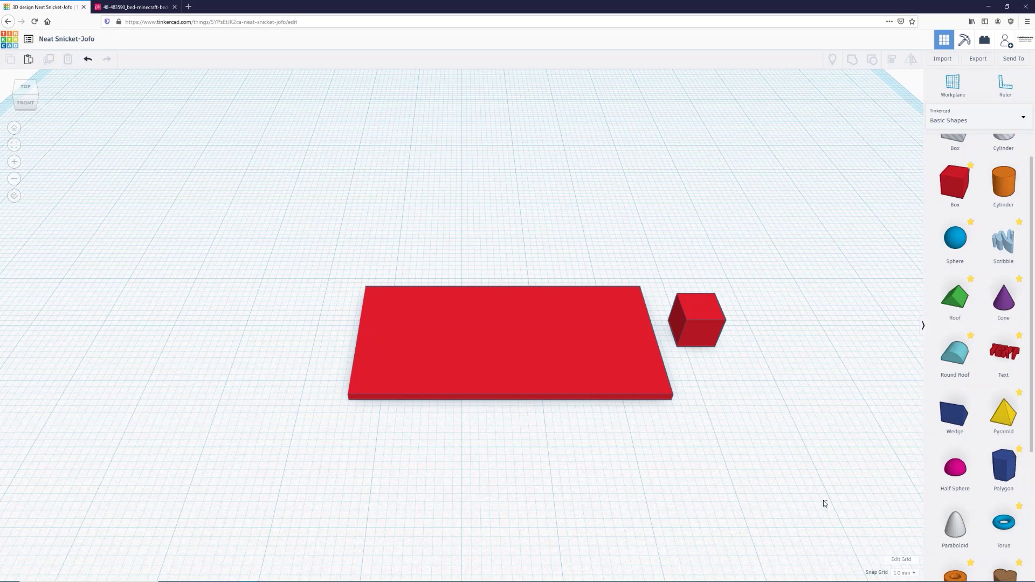
drag(814, 499, 301, 172)
drag(301, 172, 301, 172)
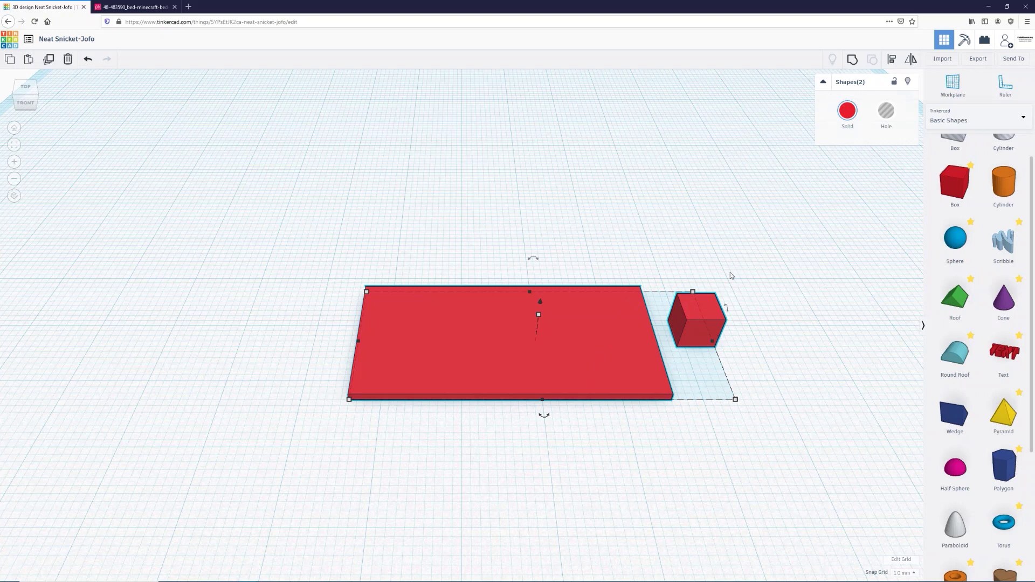
click(891, 60)
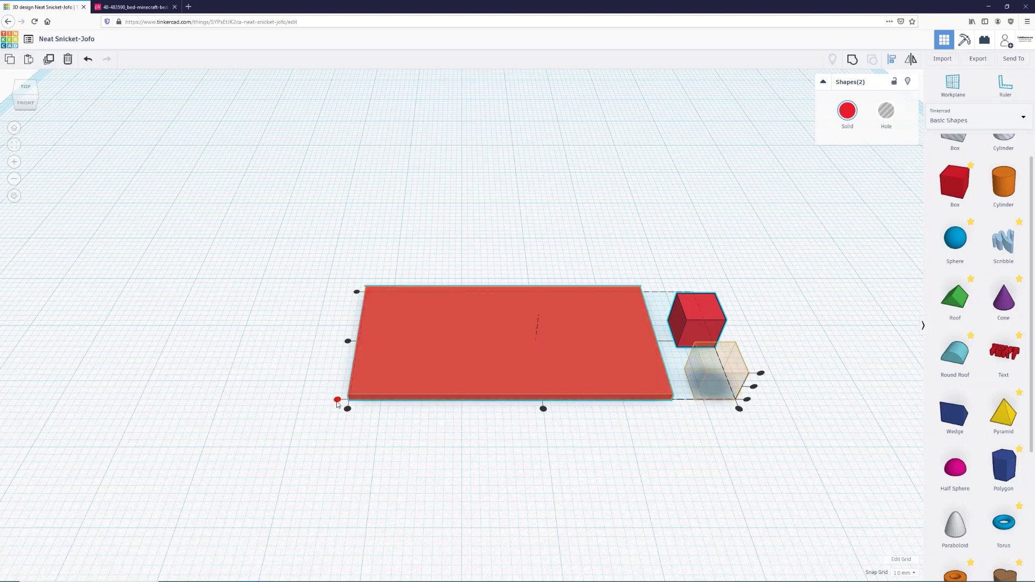
click(337, 400)
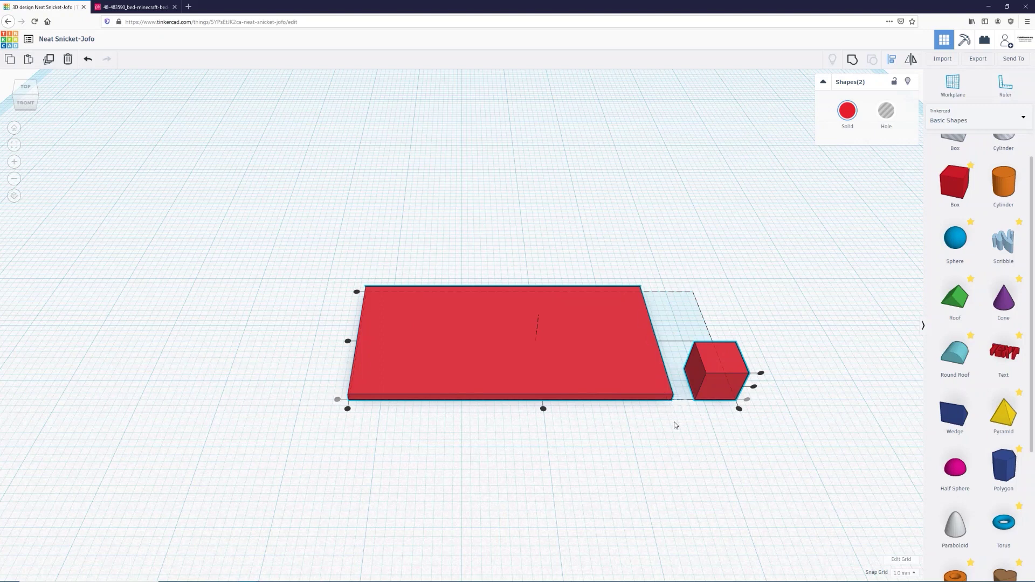
click(739, 409)
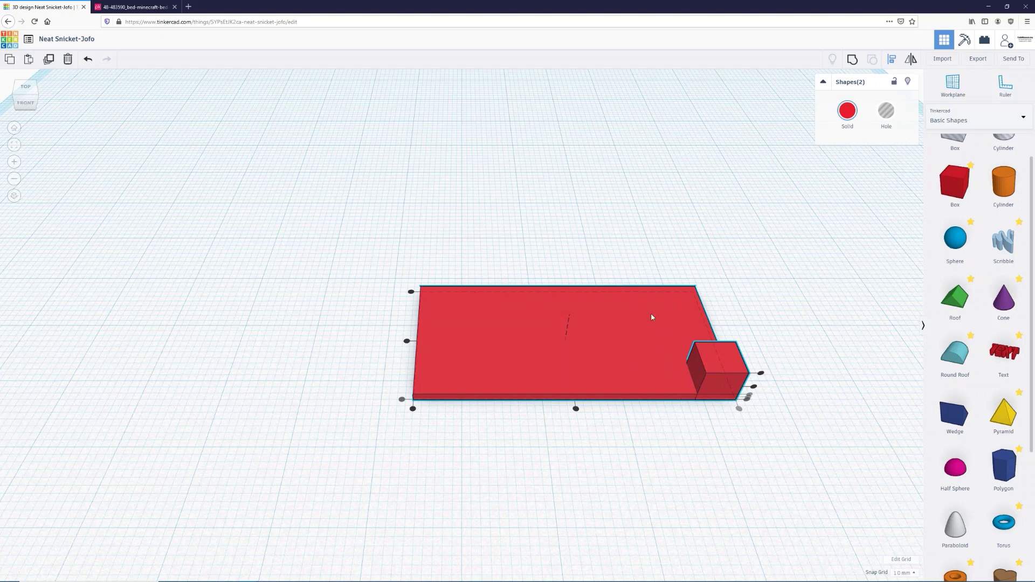
click(702, 450)
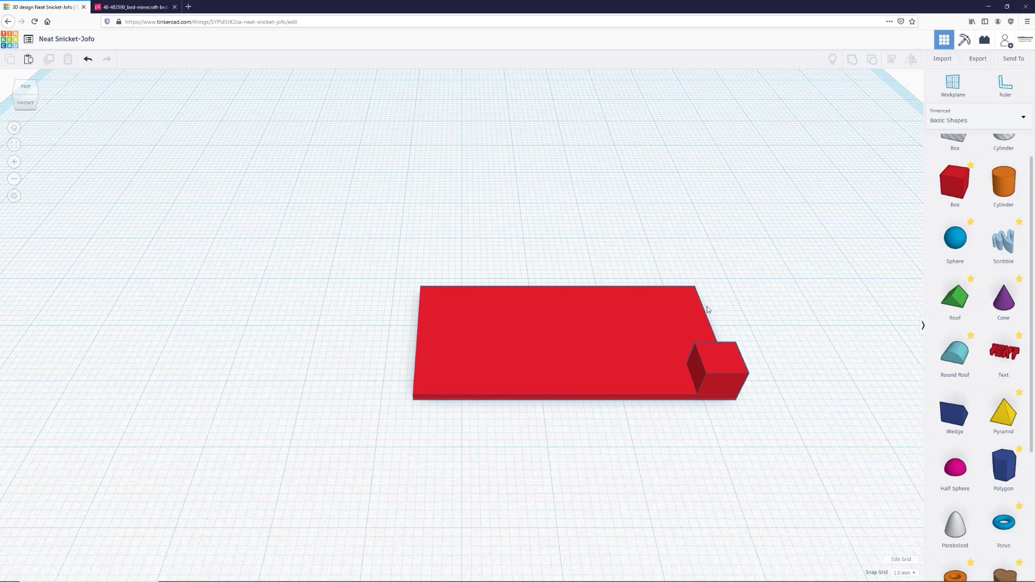
Place another solid box behind the plate's right end and set its base to 5 mm by 5 mm.
click(958, 183)
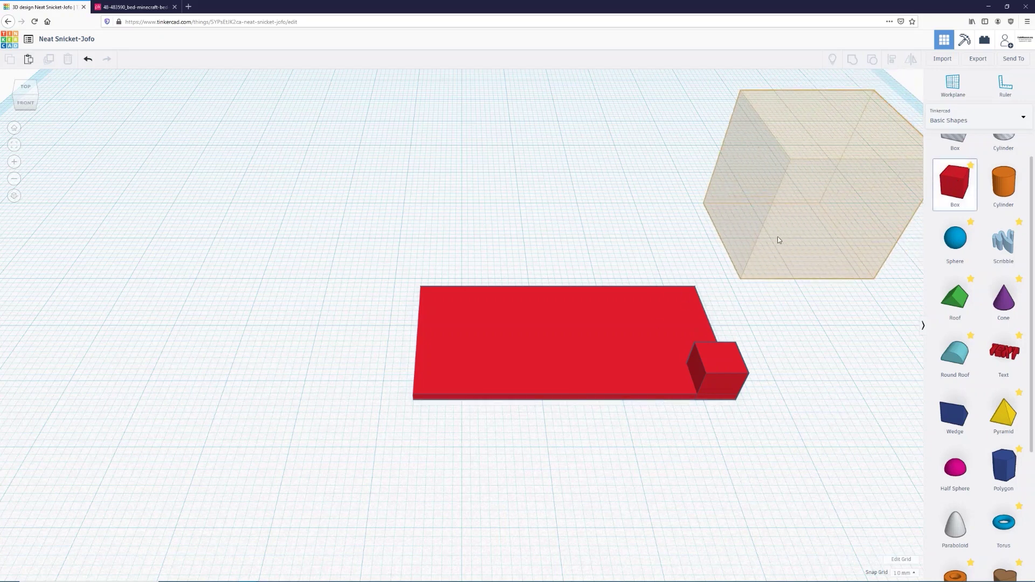
click(749, 248)
click(704, 288)
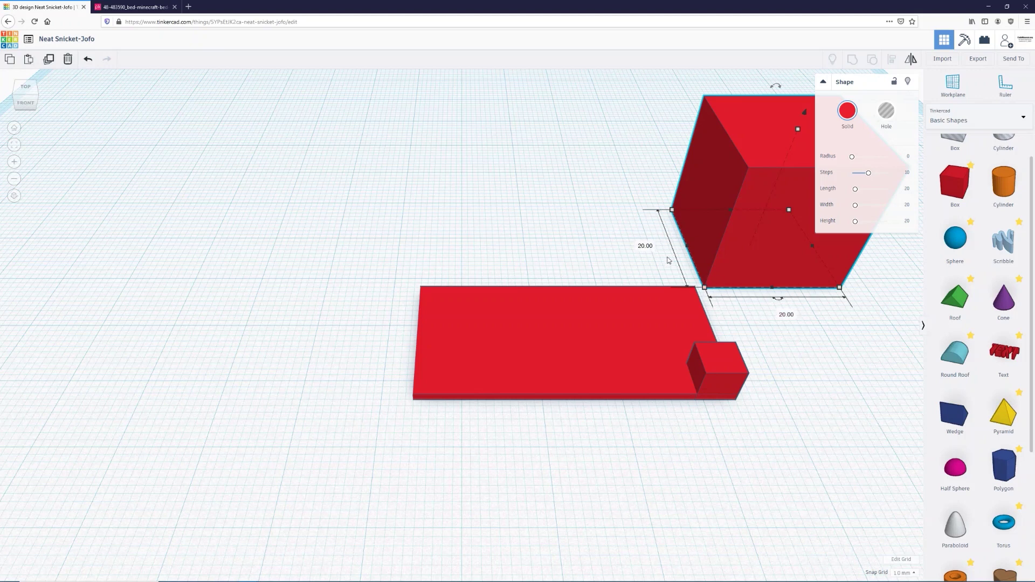
click(652, 247)
text(5)
key(Return)
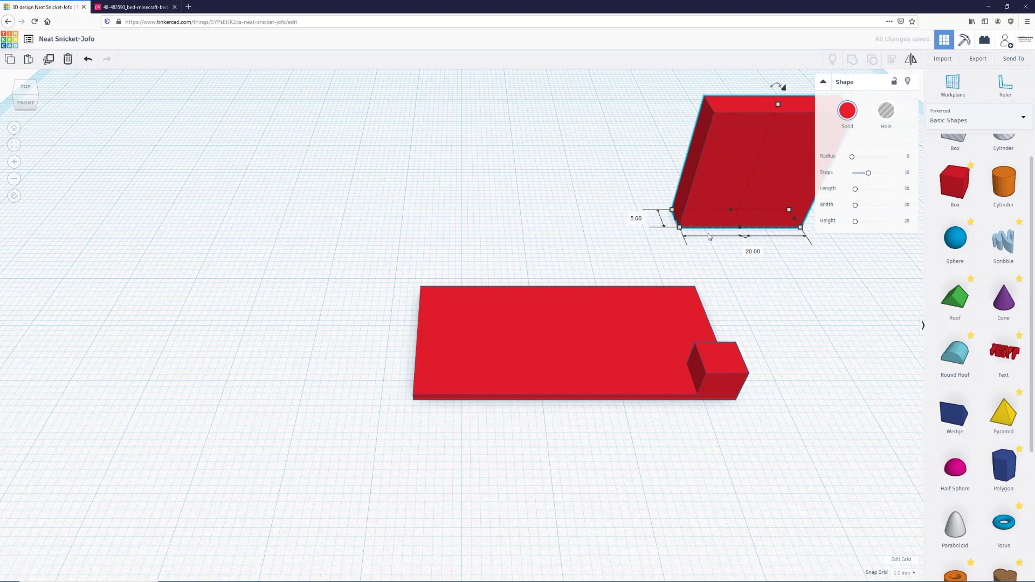
click(751, 251)
text(5)
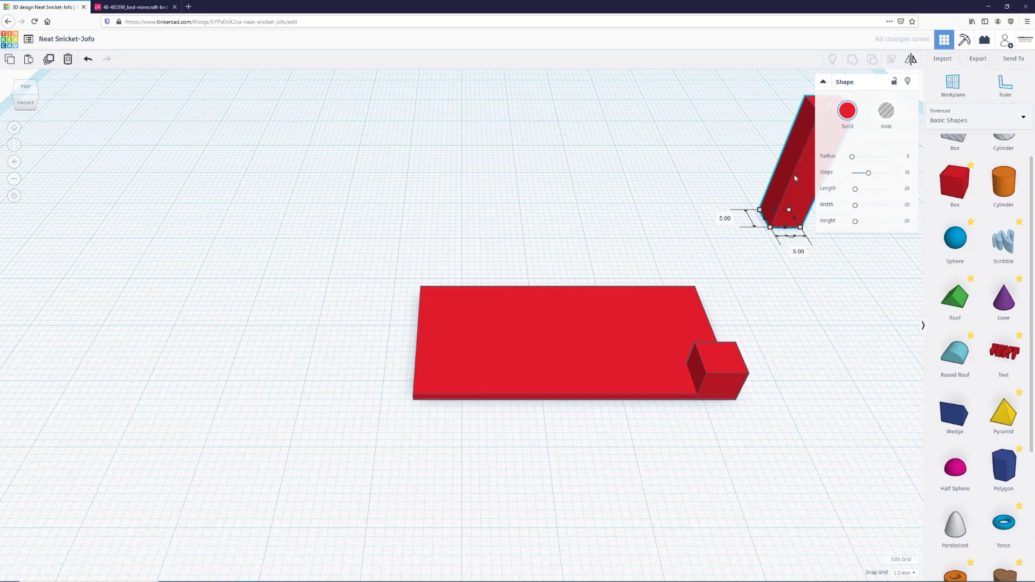
Move the tall box behind the middle of the plate and set its height to 5 mm.
drag(794, 177, 578, 217)
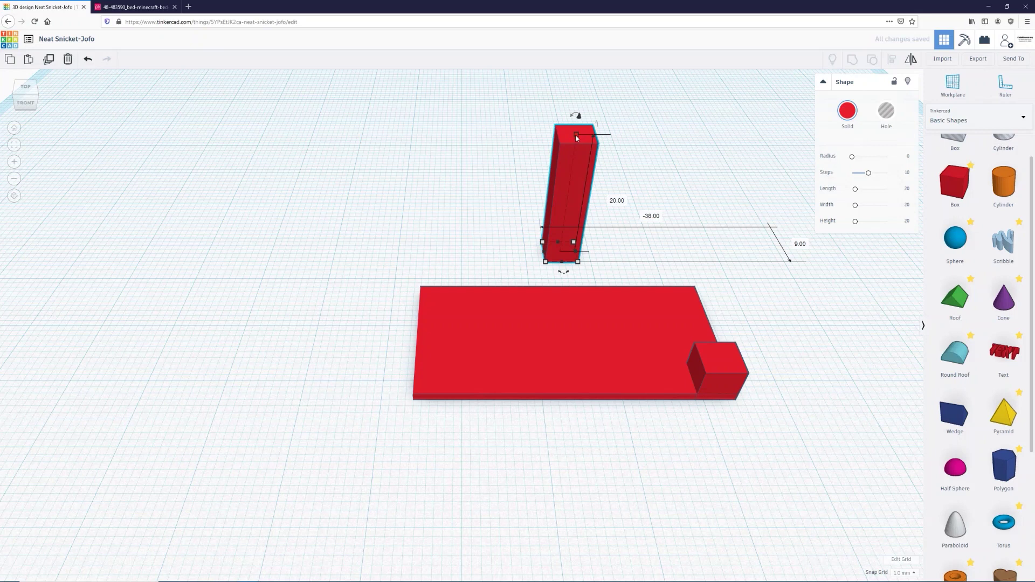
click(616, 199)
text(5)
key(Return)
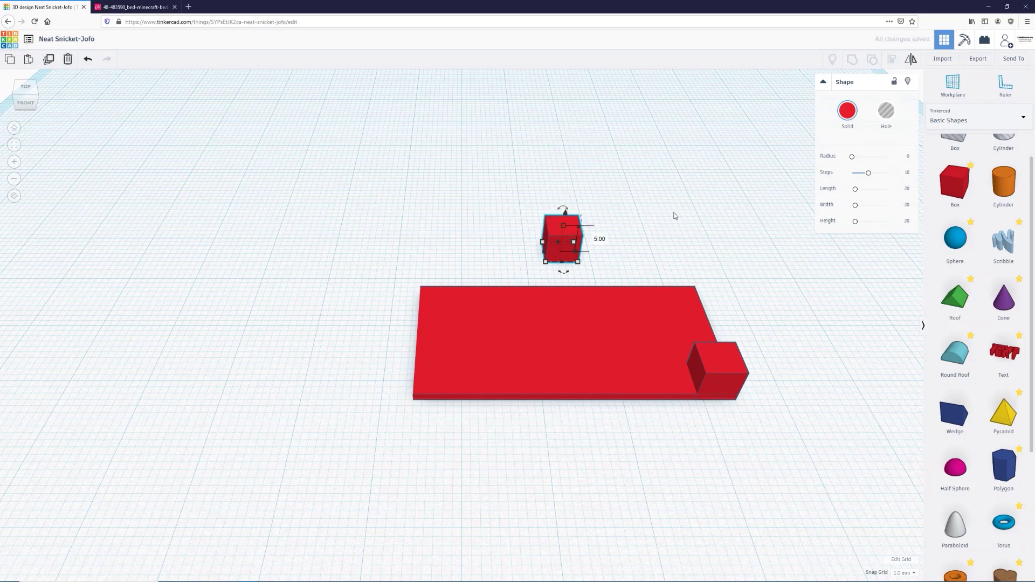
Move the new 5 mm cube into the plate's rear right corner, flush with its edges and in line with the front leg.
drag(563, 246, 660, 264)
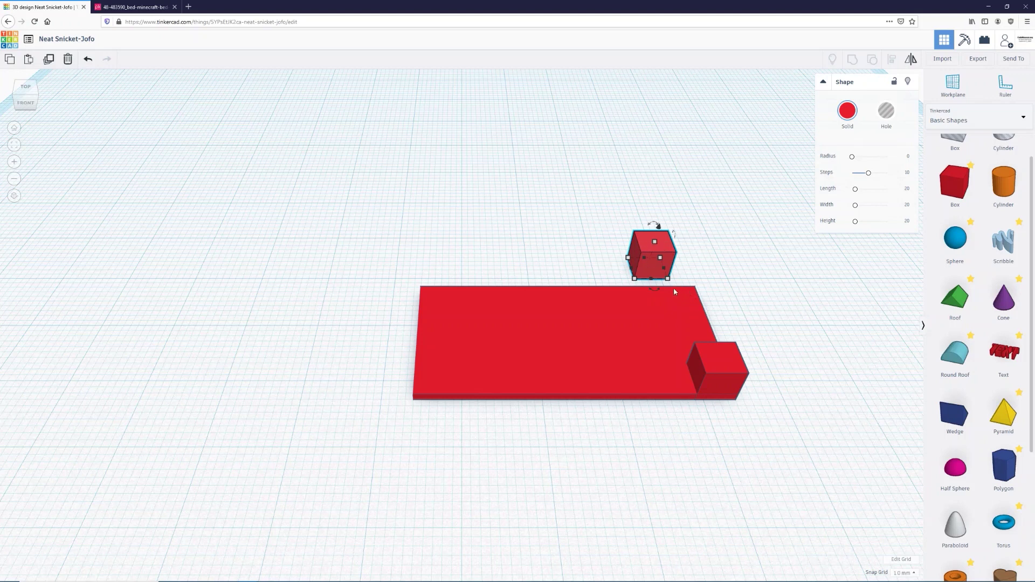
drag(638, 271, 683, 310)
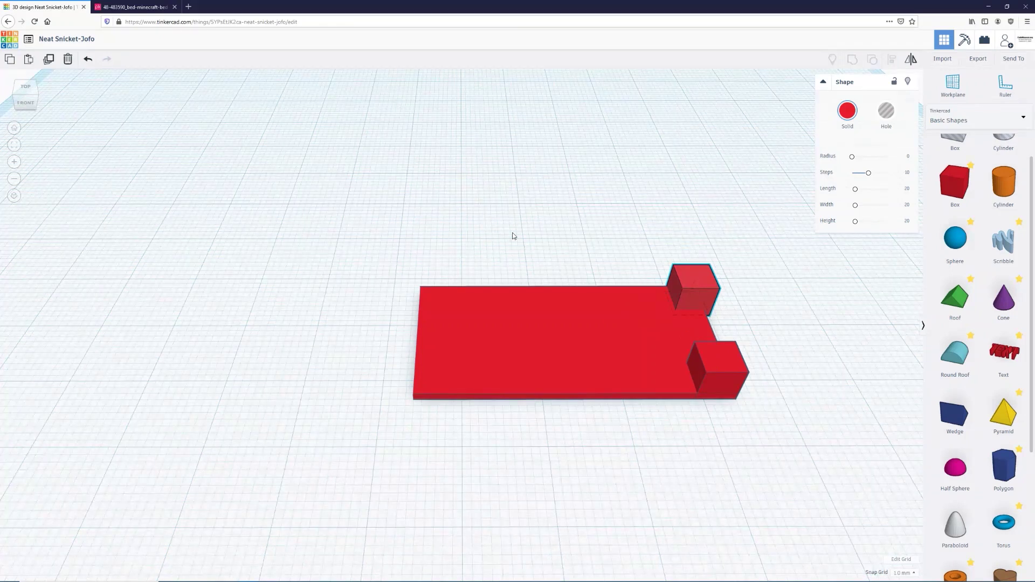
right_drag(513, 236, 221, 186)
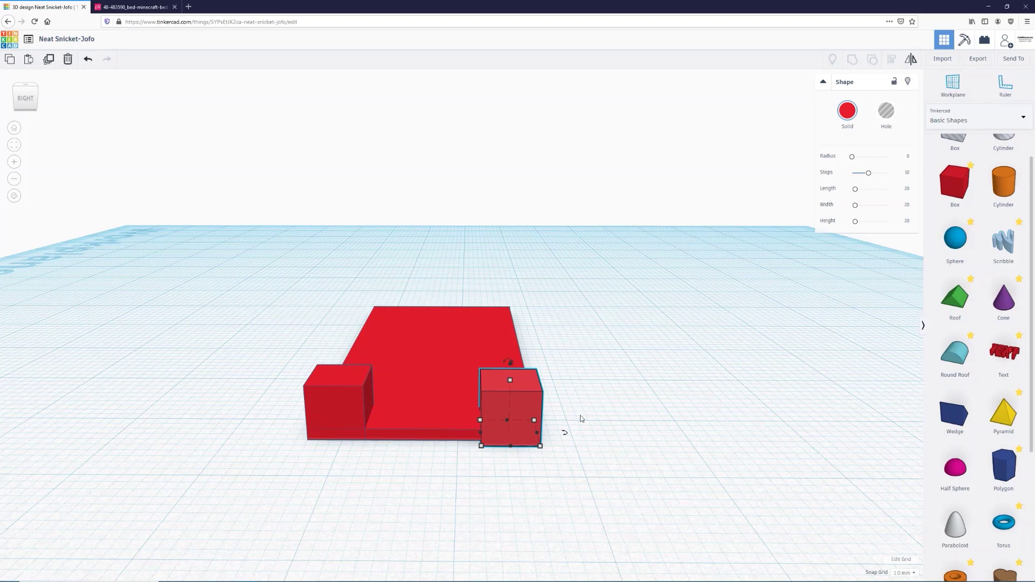
right_drag(584, 418, 508, 415)
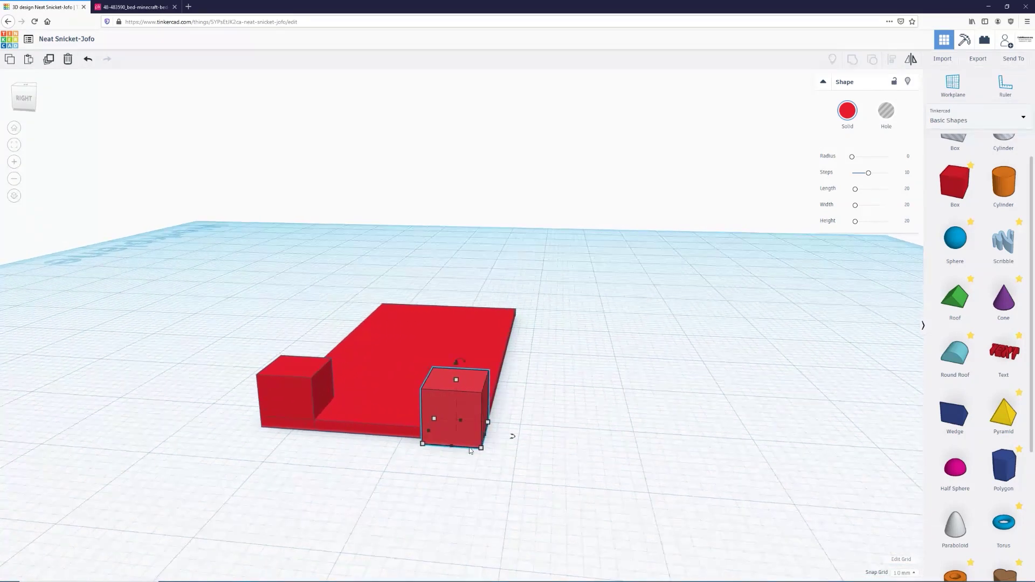
right_drag(617, 421, 445, 424)
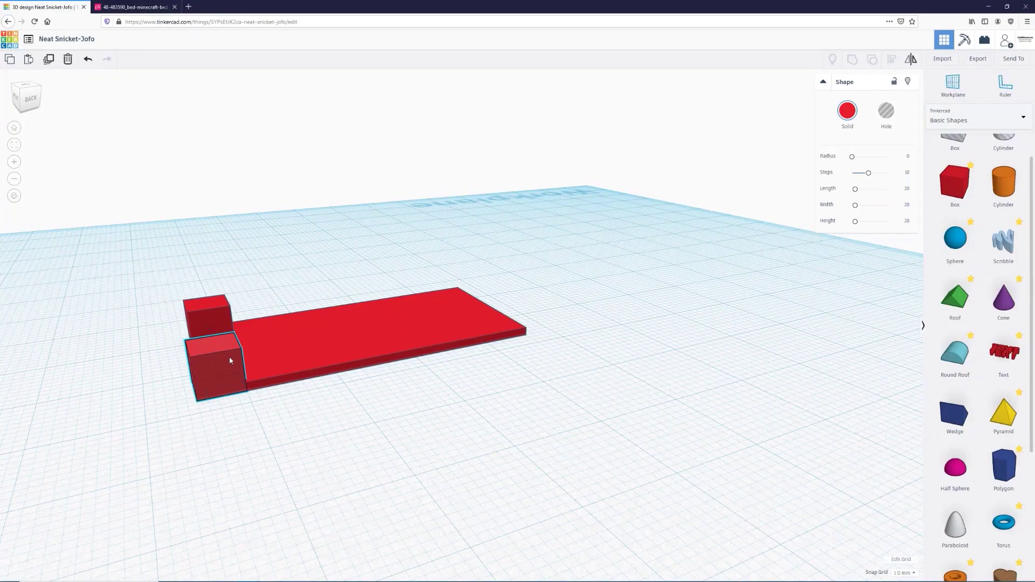
drag(229, 357, 238, 355)
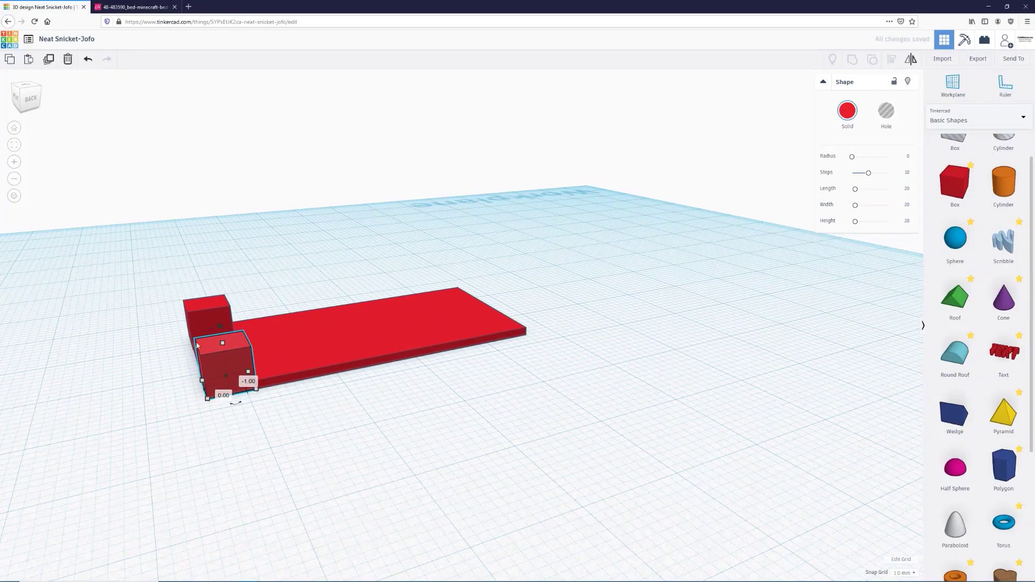
right_drag(214, 450, 474, 472)
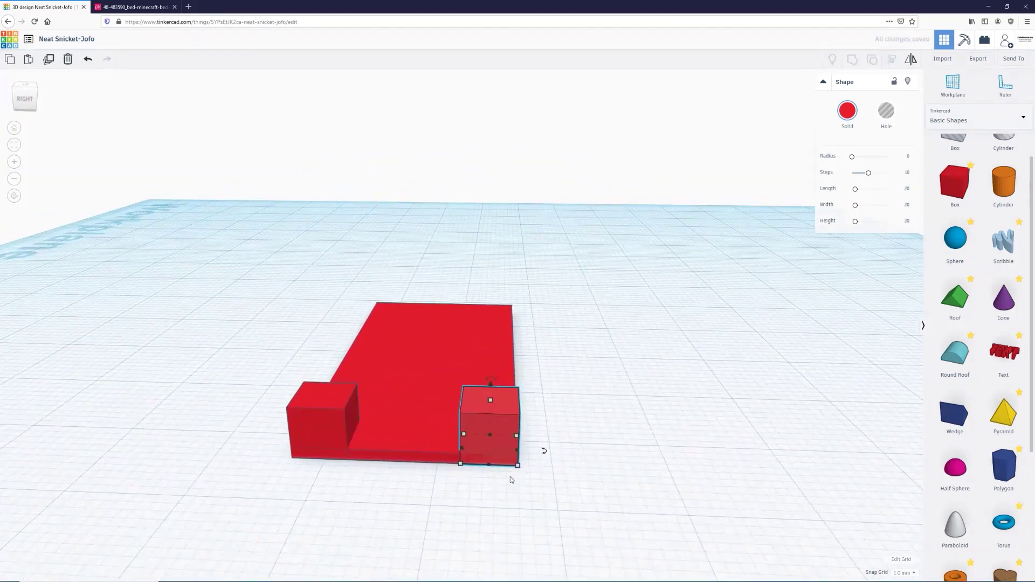
right_drag(253, 293, 567, 331)
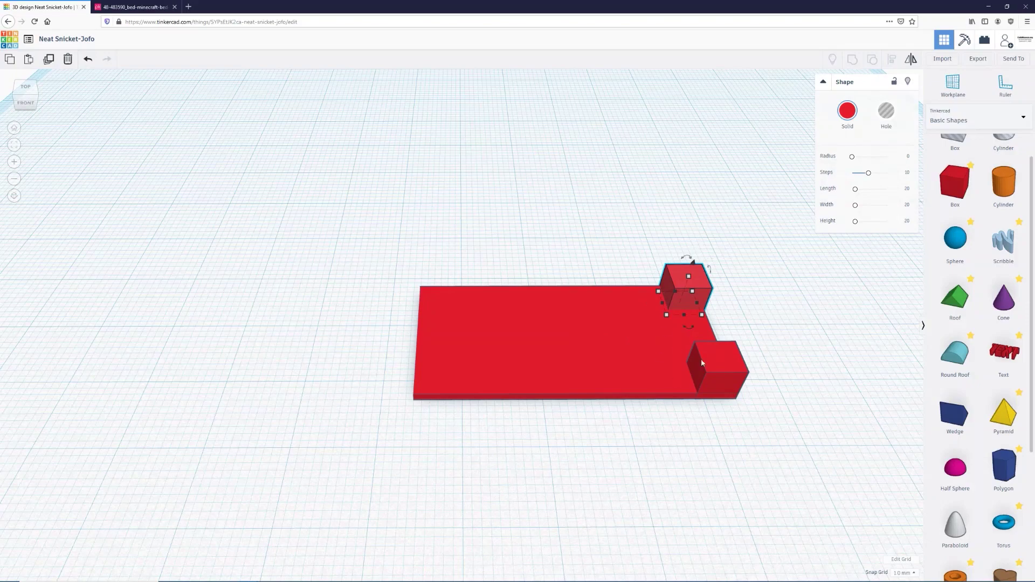
Check the bed reference image's wood colour and recolour the plate and both leg cubes brown.
click(132, 6)
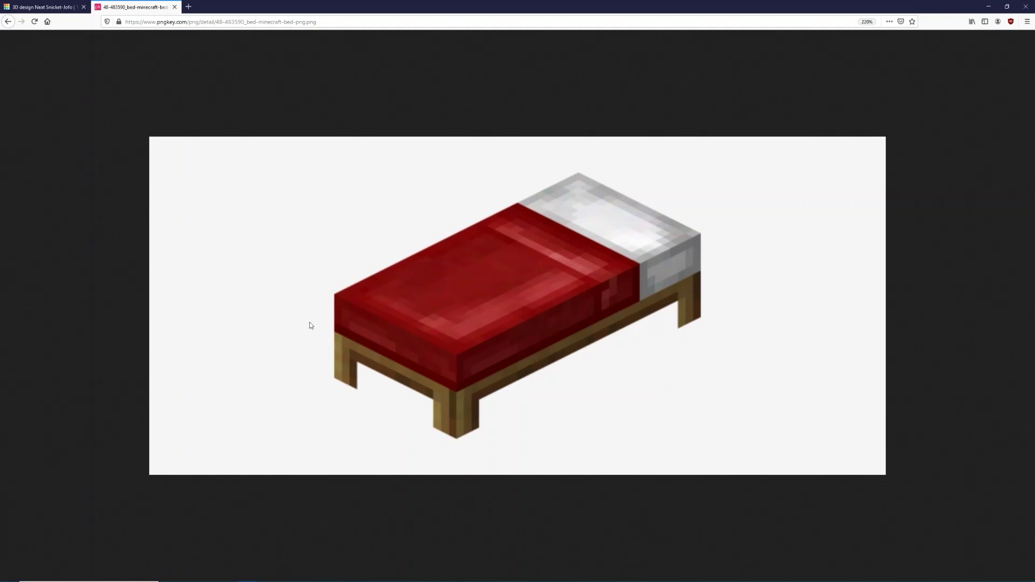
click(59, 7)
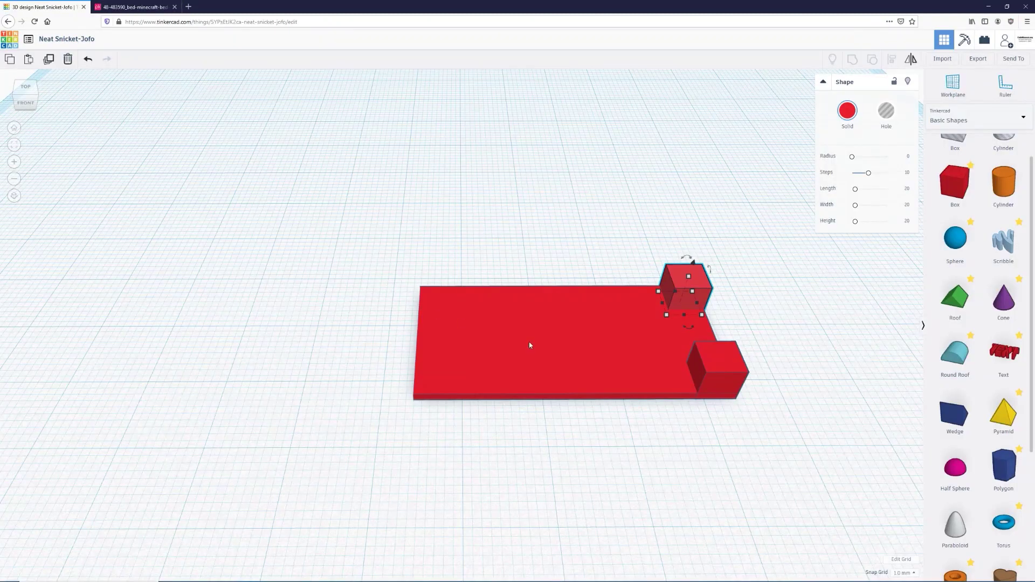
drag(840, 501, 360, 194)
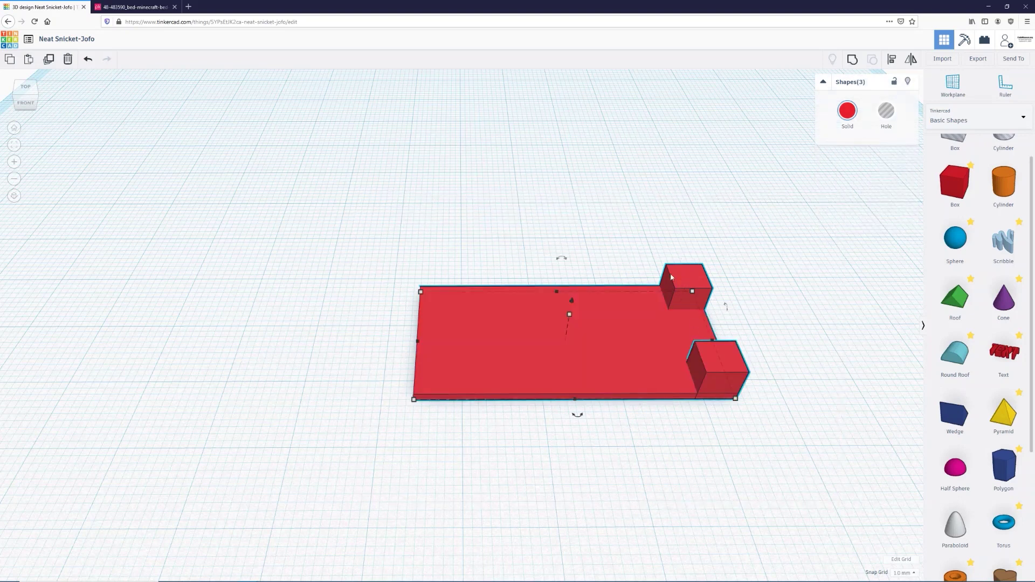
click(848, 121)
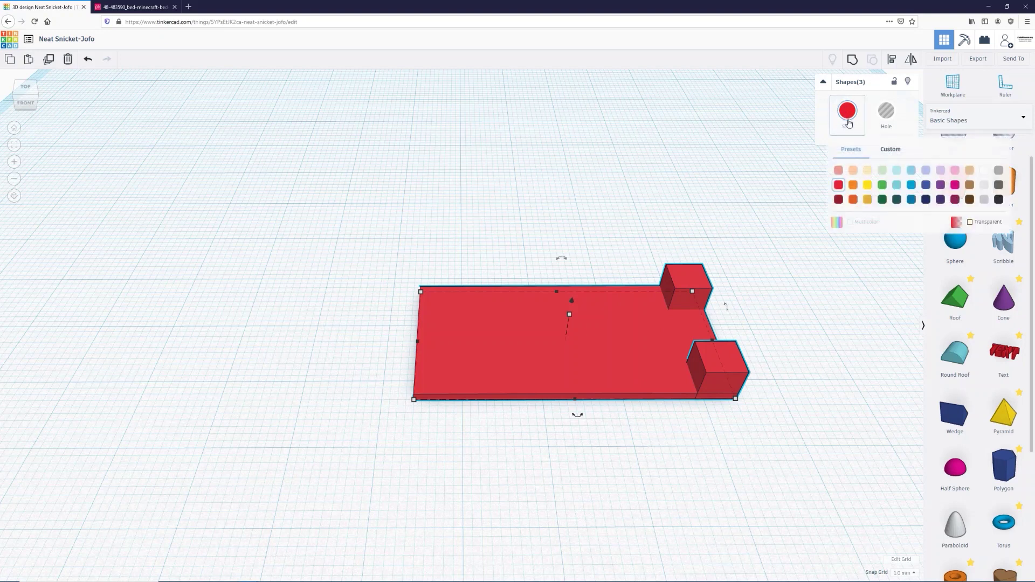
click(968, 188)
click(771, 342)
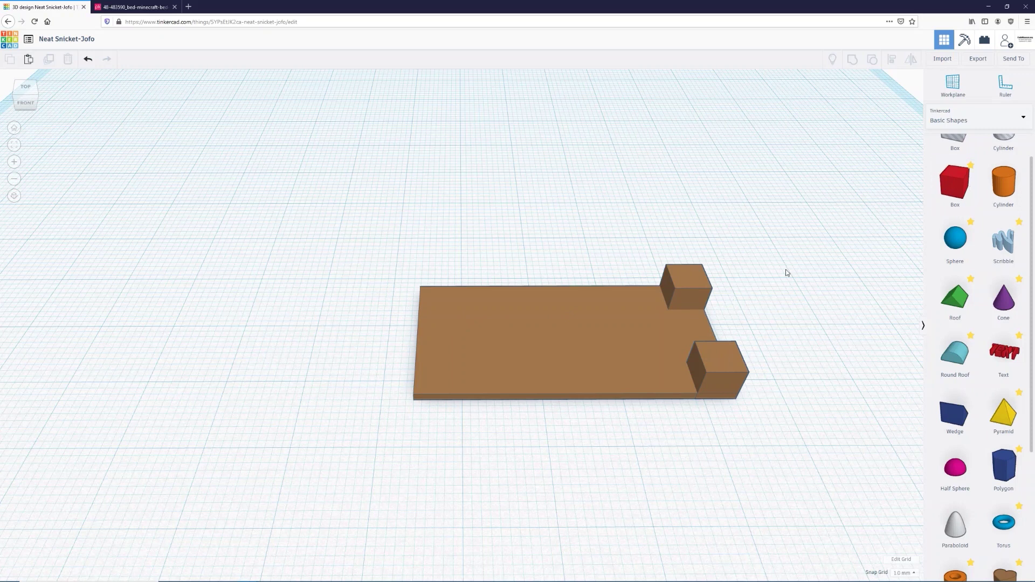
click(684, 286)
click(709, 387)
click(688, 312)
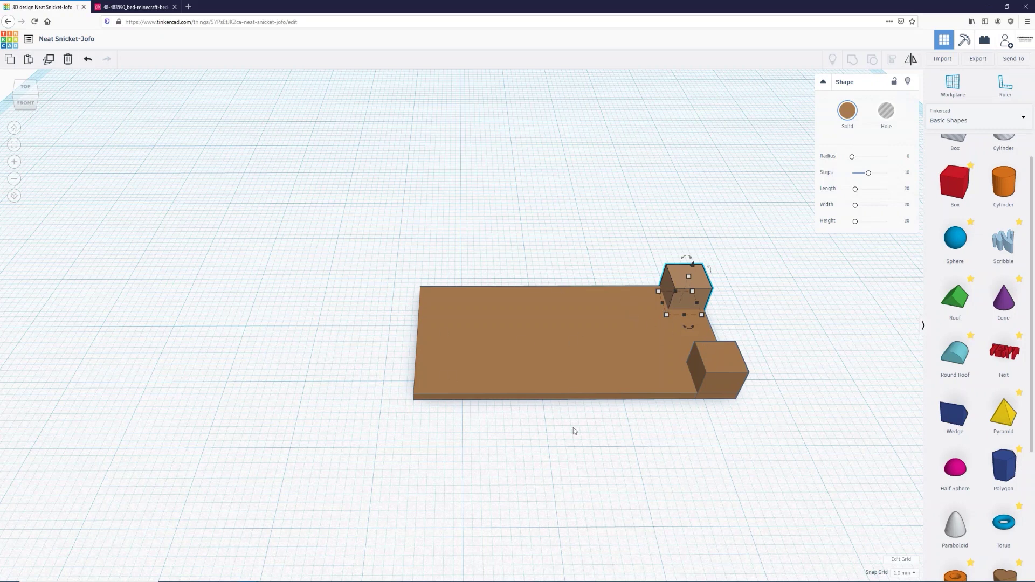
drag(810, 471, 605, 210)
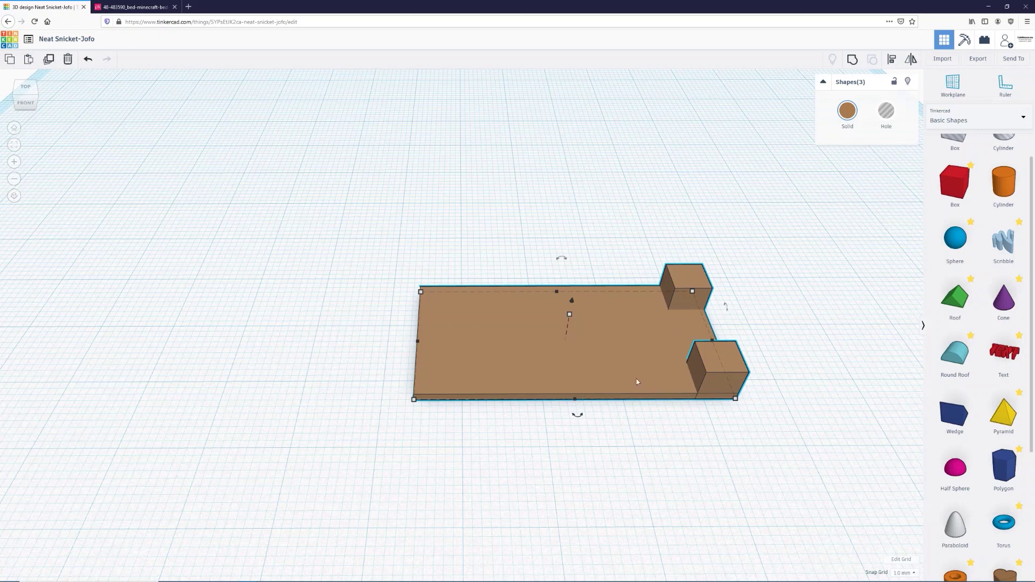
click(770, 419)
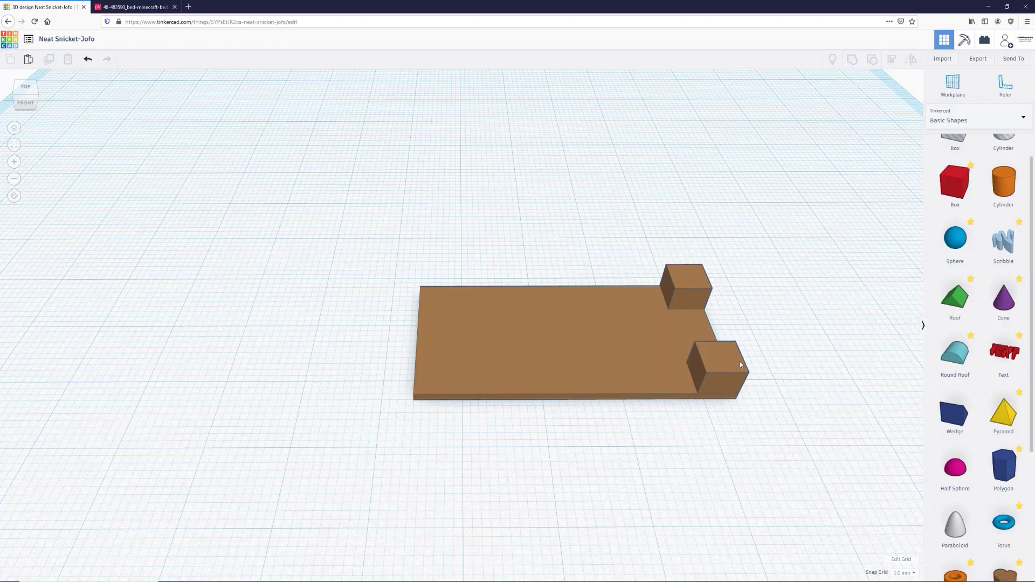
Duplicate the two right-end legs together and place the copies flush in the corners at the plate's left end.
click(721, 367)
shift+click(679, 290)
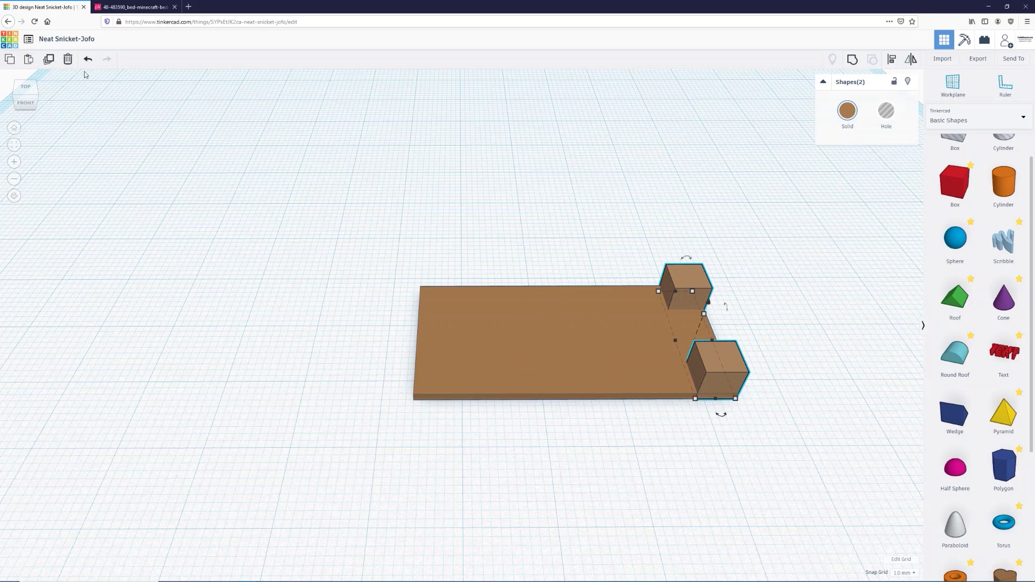
click(50, 62)
alt+drag(691, 278, 438, 279)
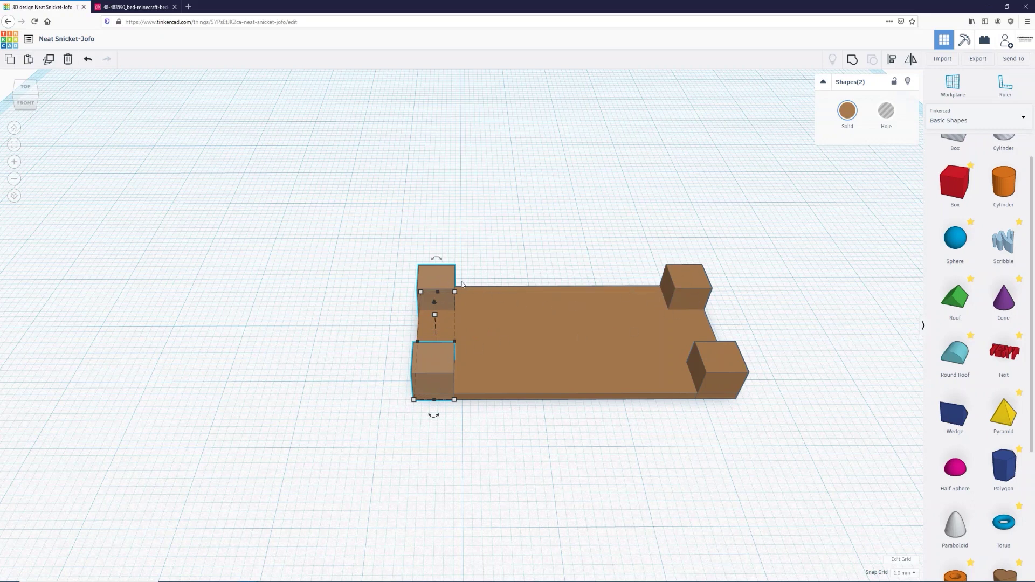
drag(454, 313, 445, 278)
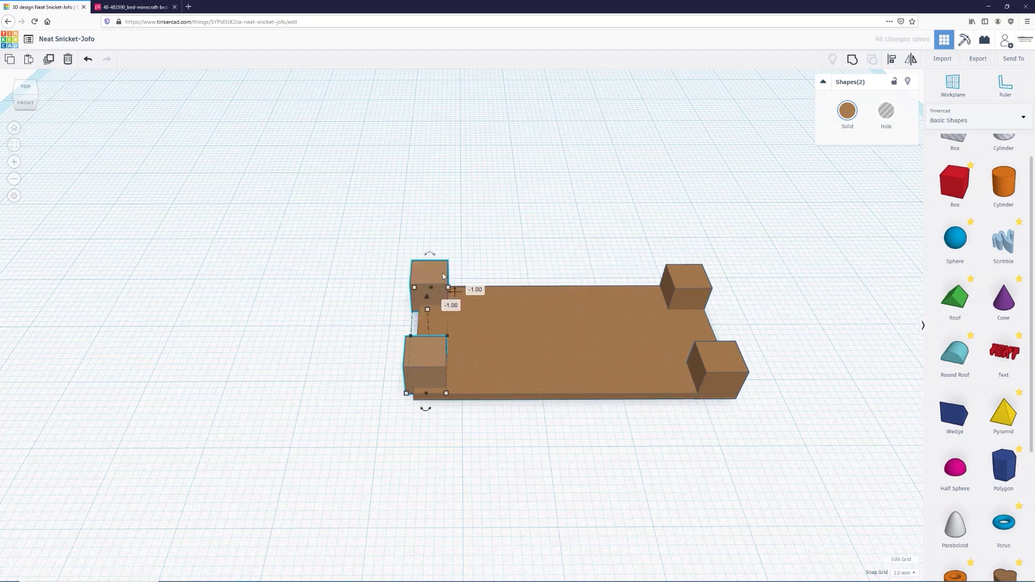
key(Right)
key(Right)
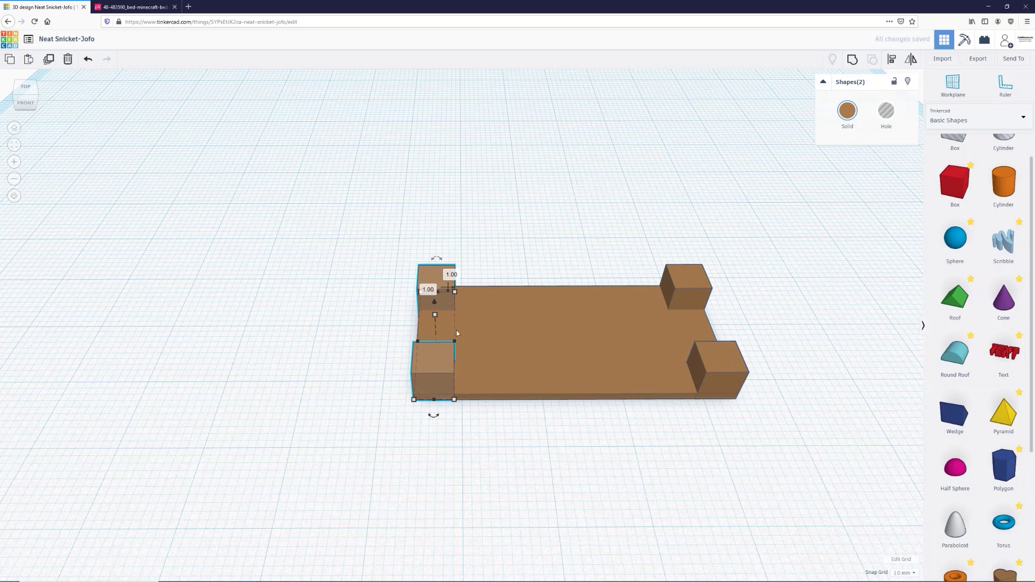
click(529, 248)
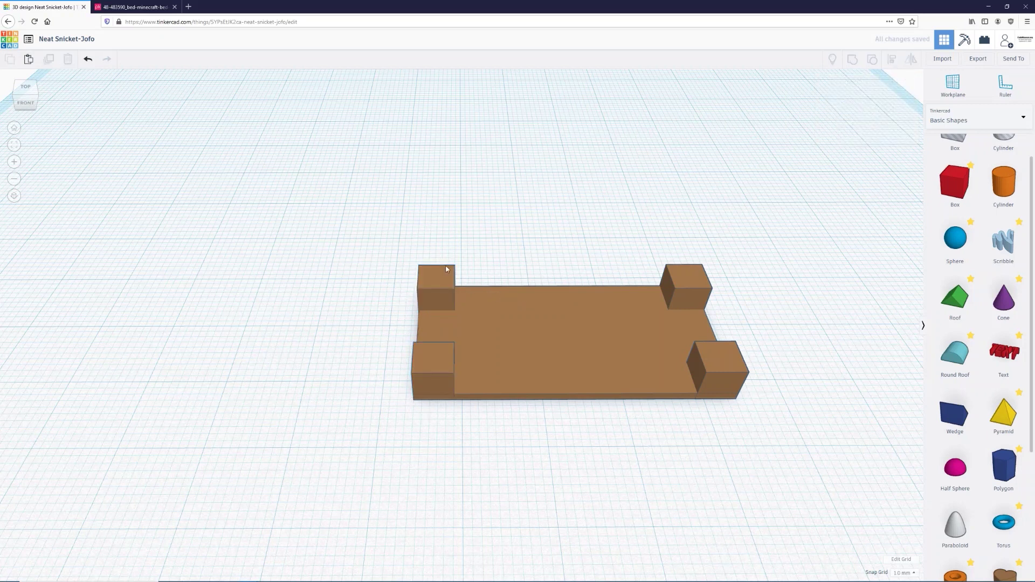
Compare the frame with the bed reference image and mirror the plate and four legs along all three axes, so the plate rests on top.
right_drag(371, 404, 471, 382)
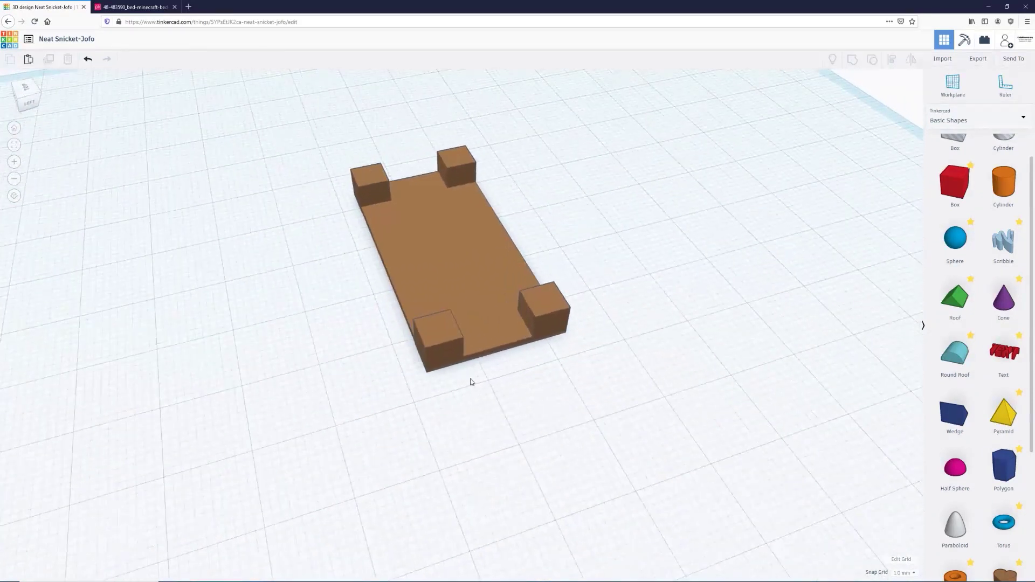
right_drag(612, 275, 245, 250)
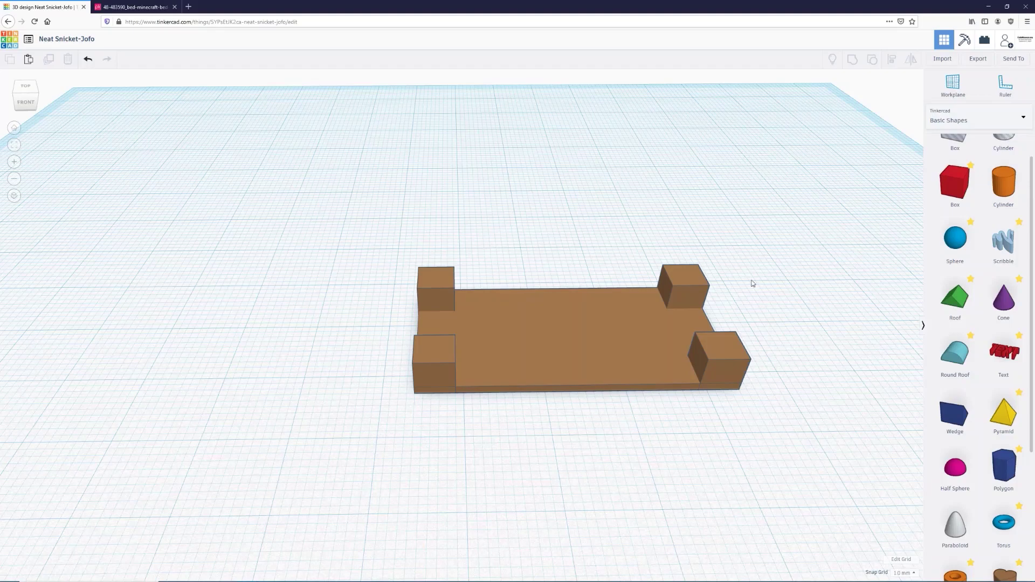
click(135, 7)
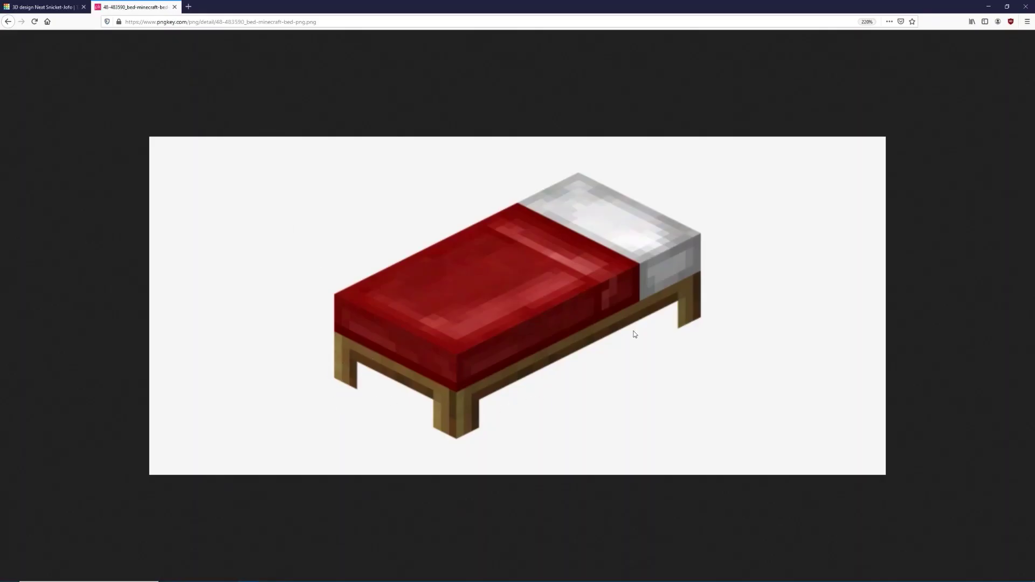
click(43, 7)
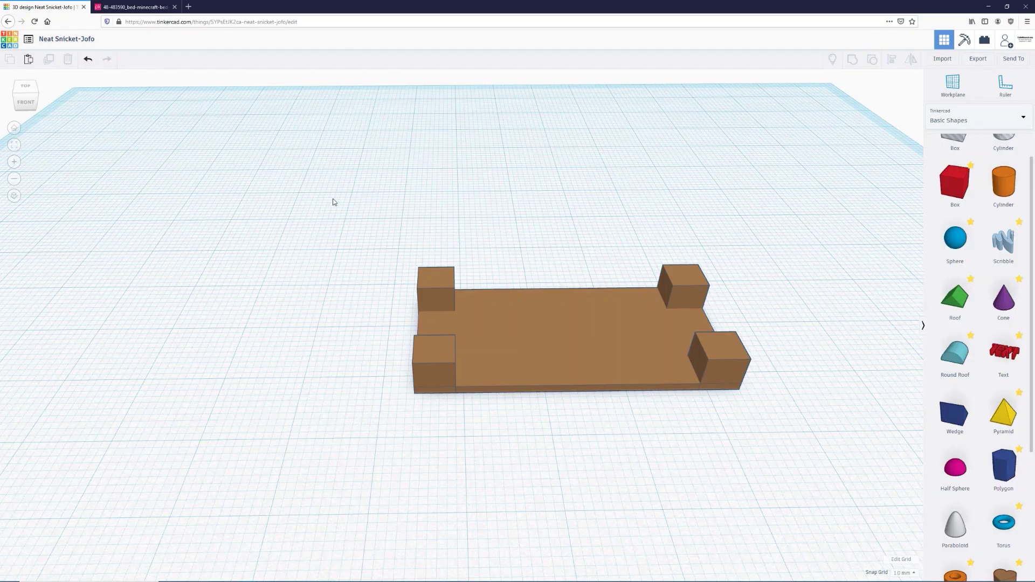
drag(332, 198, 790, 460)
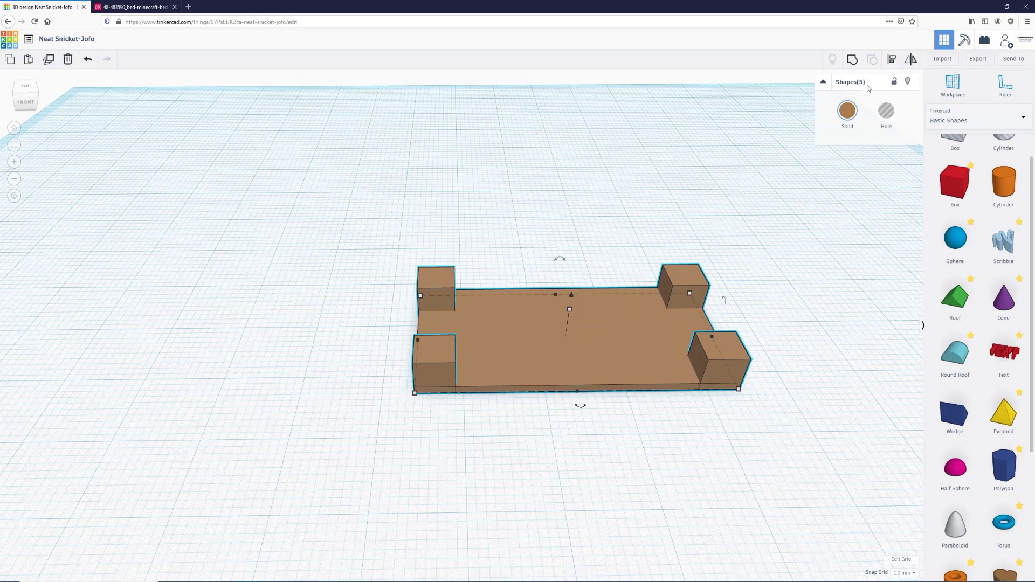
click(907, 61)
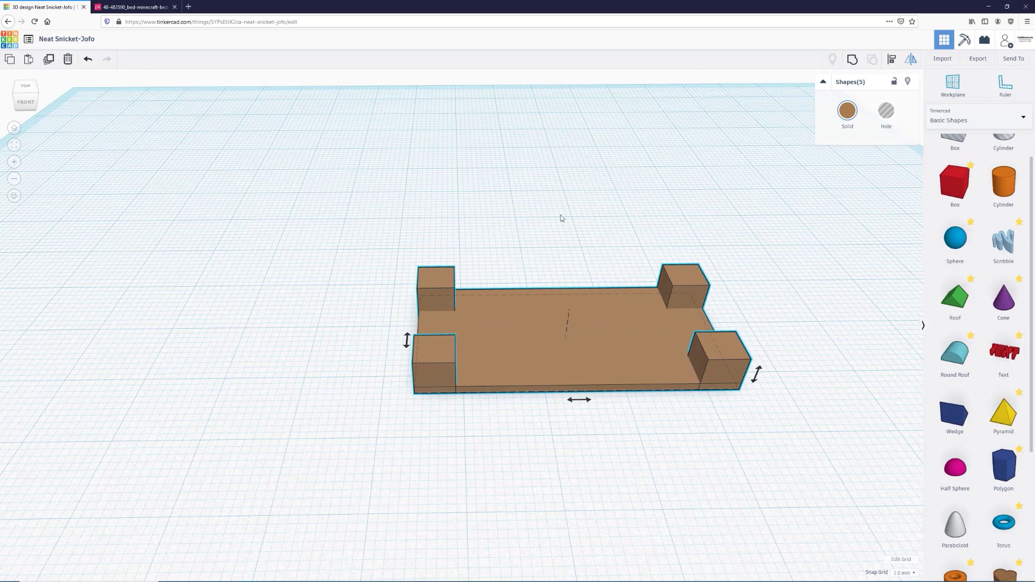
click(576, 401)
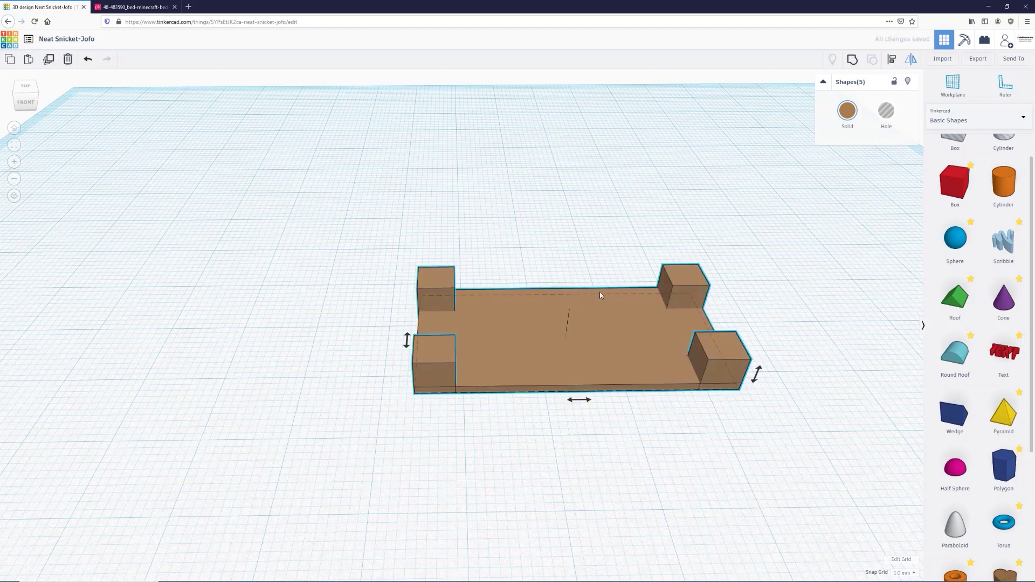
click(407, 340)
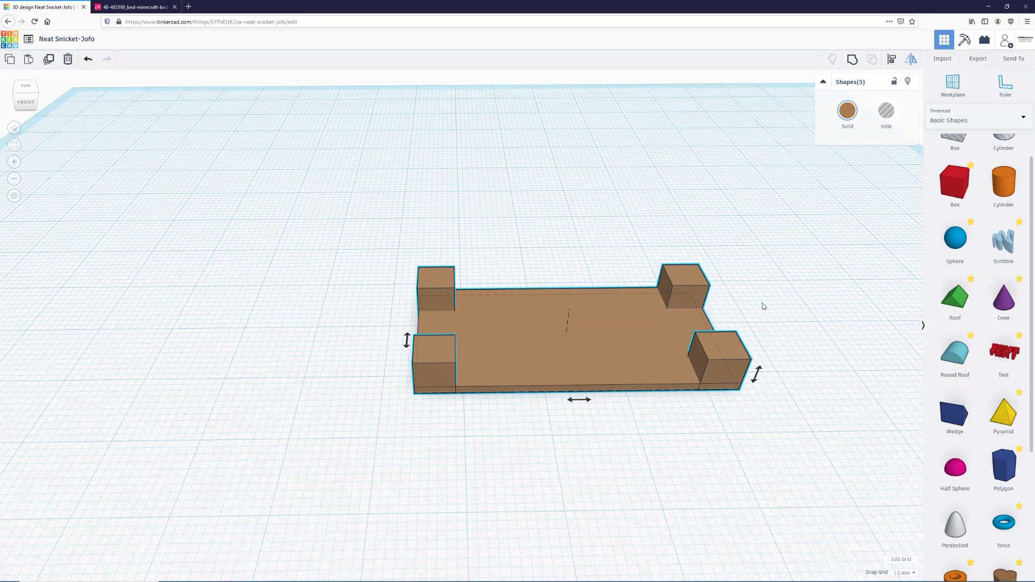
drag(757, 374, 759, 377)
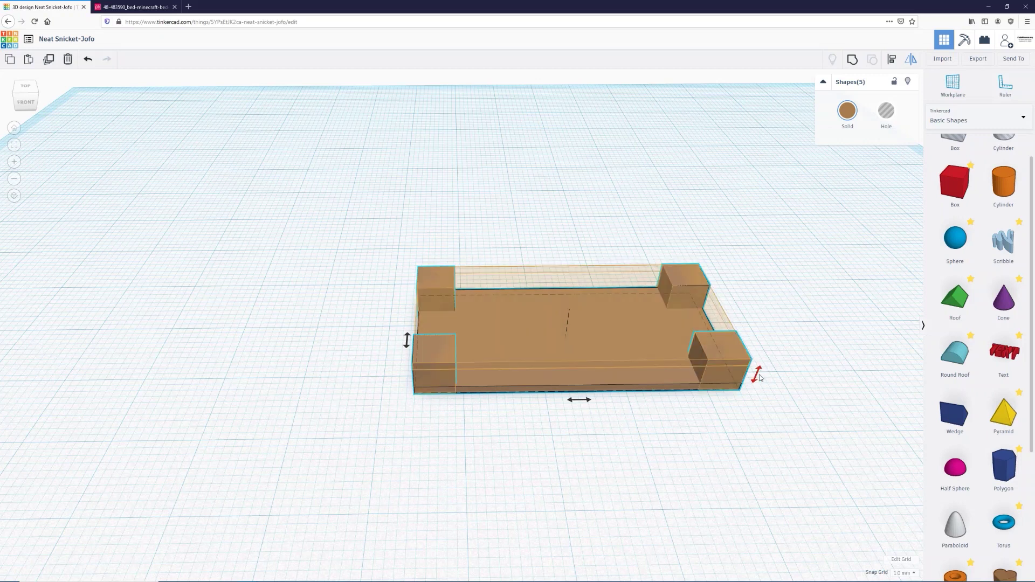
drag(759, 377, 759, 377)
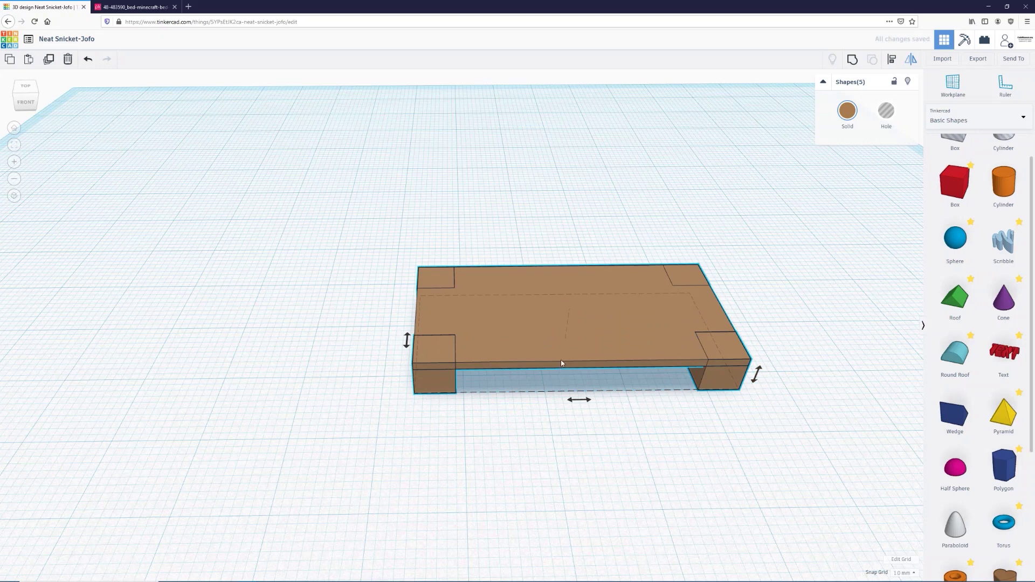
click(606, 225)
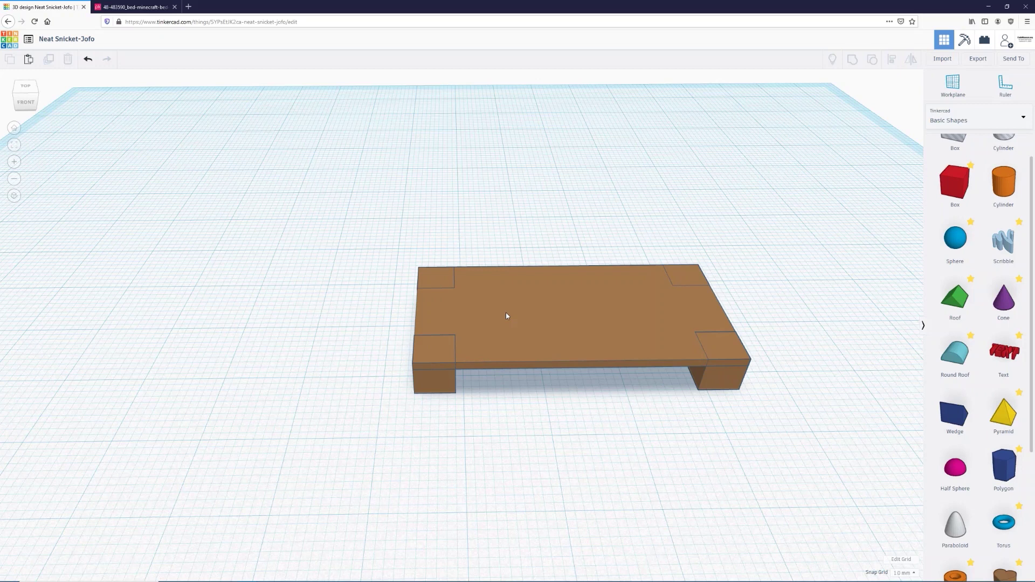
drag(505, 312, 534, 261)
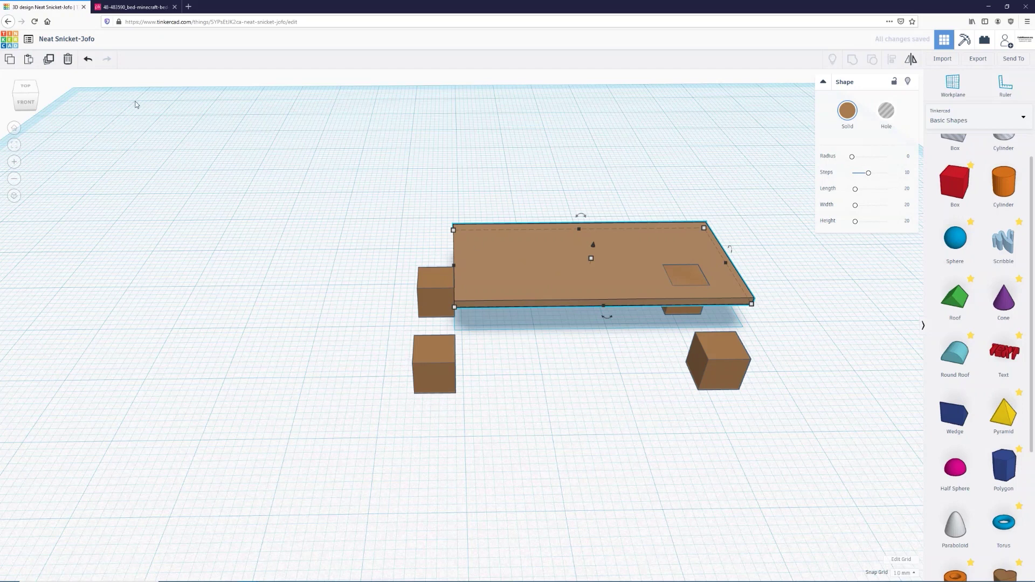
click(88, 59)
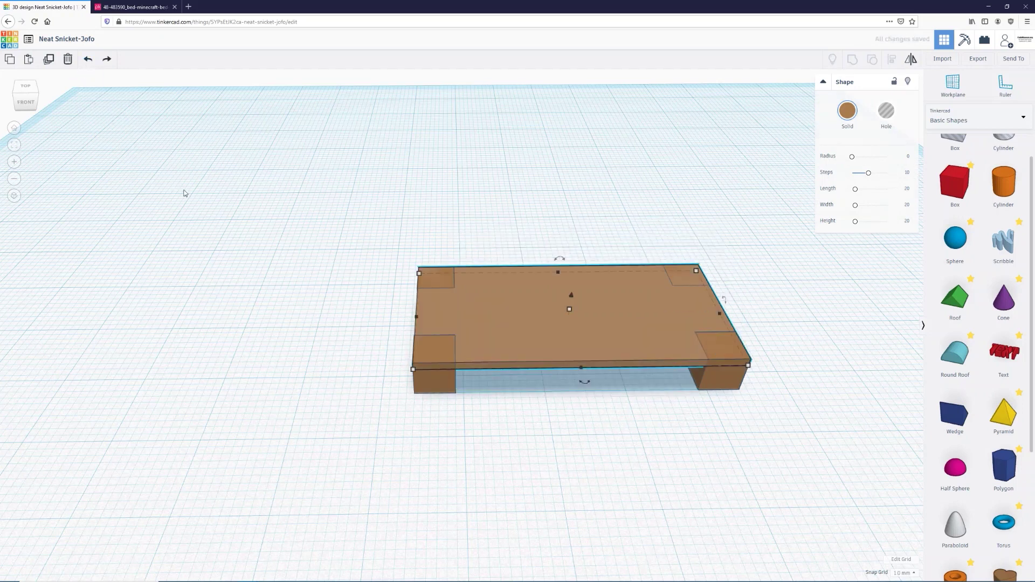
click(90, 64)
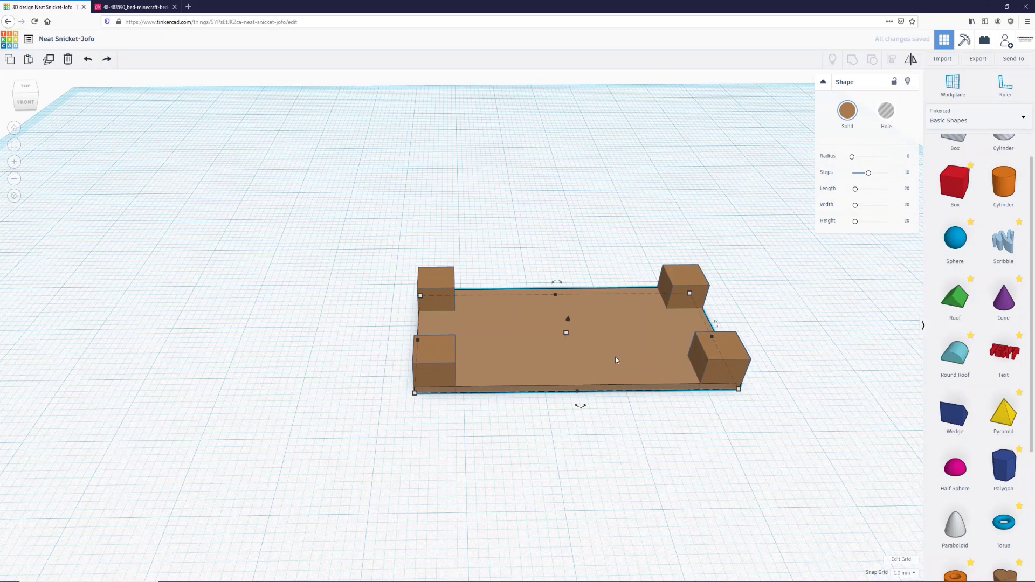
click(115, 62)
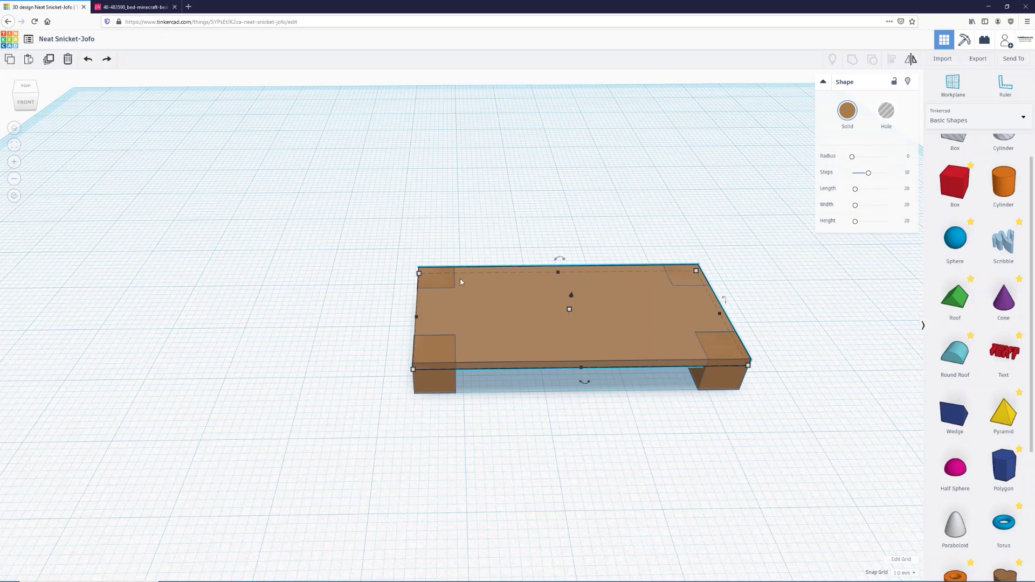
Group the brown plate and its four legs into one frame and move the frame towards the middle of the workplane.
drag(344, 219, 785, 452)
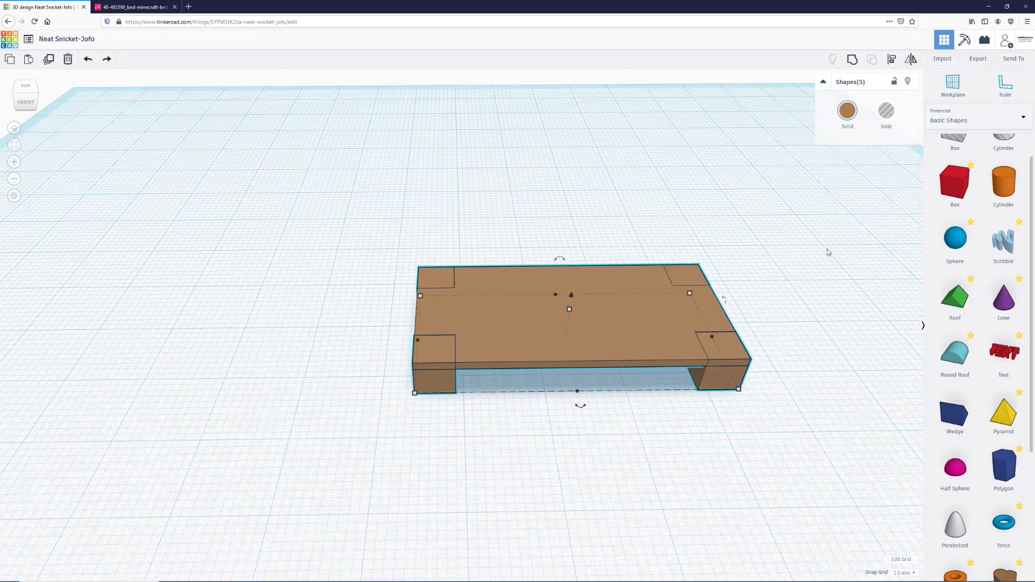
click(854, 60)
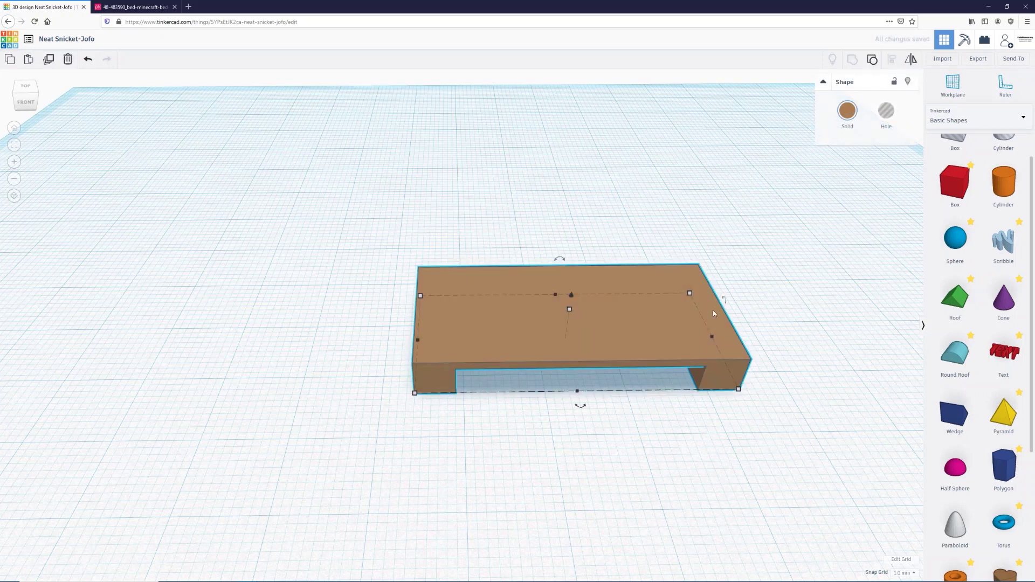
drag(711, 386, 345, 431)
drag(606, 305, 582, 273)
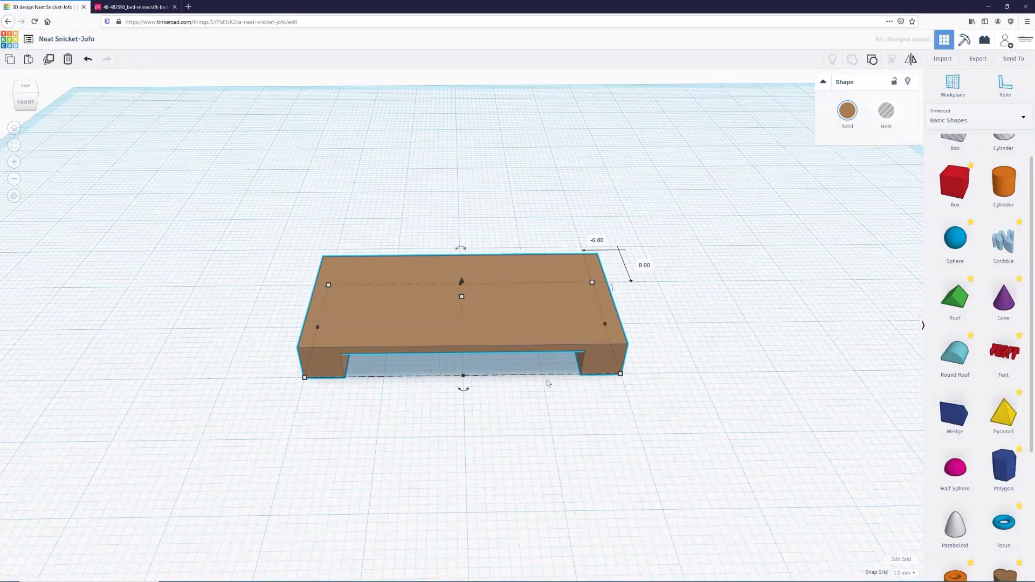
click(541, 408)
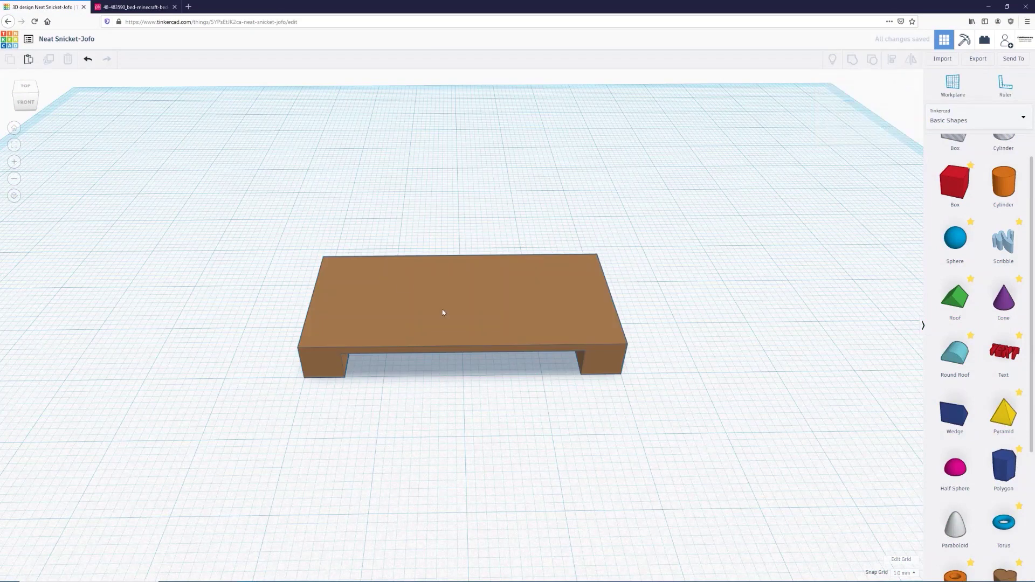
Check the bed reference image, add a red box beside the frame's right end, and set its height to 5 mm.
click(132, 7)
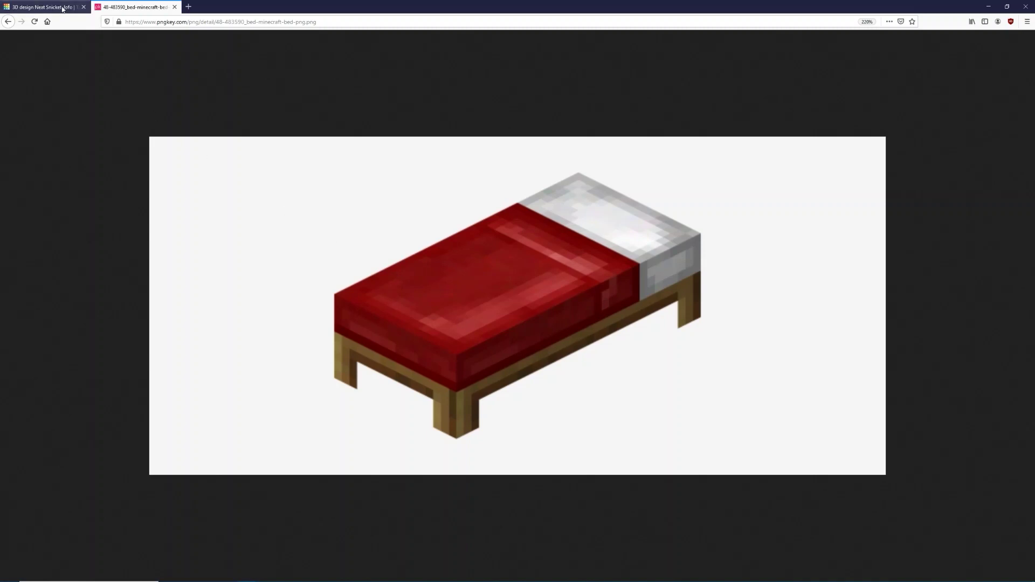
click(43, 6)
drag(962, 179, 694, 324)
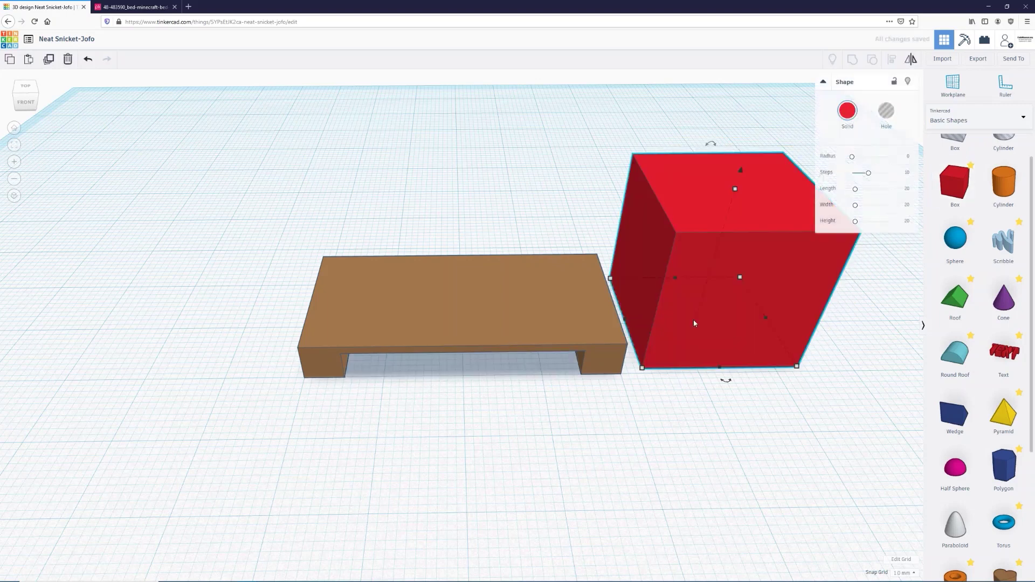
mouse_move(735, 189)
click(755, 259)
text(5)
key(Return)
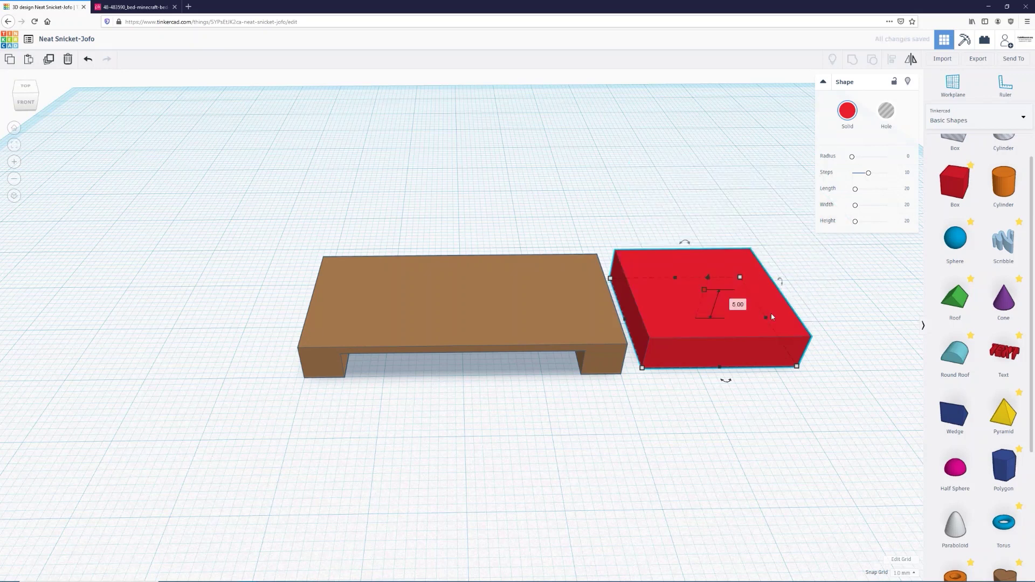
Set the flat red box's length to 30 mm.
mouse_move(766, 318)
click(734, 395)
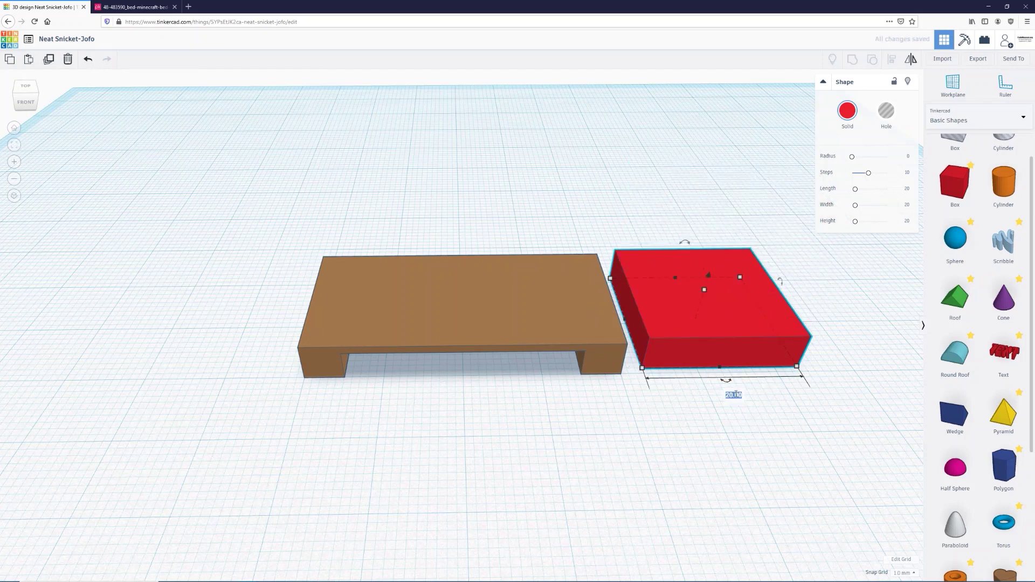
text(30)
key(Return)
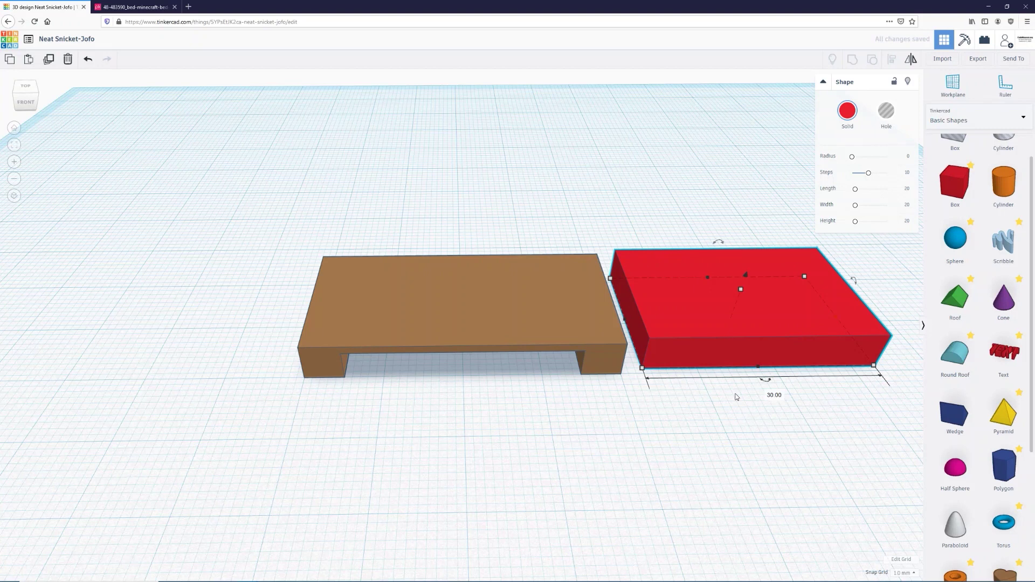
click(746, 419)
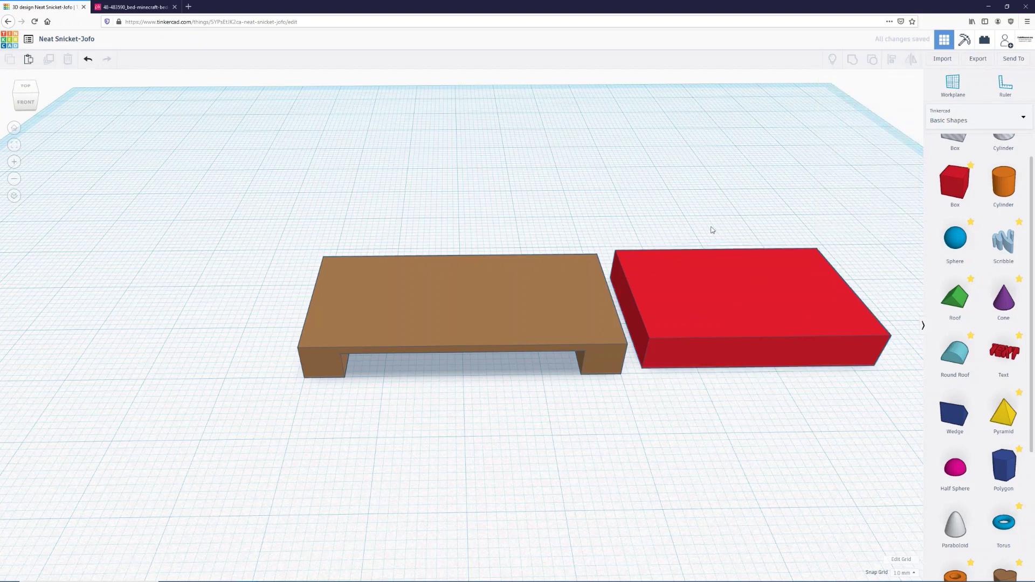
Raise the 30 mm red box 5 mm above the workplane, level with the top of the frame.
right_drag(666, 441, 665, 370)
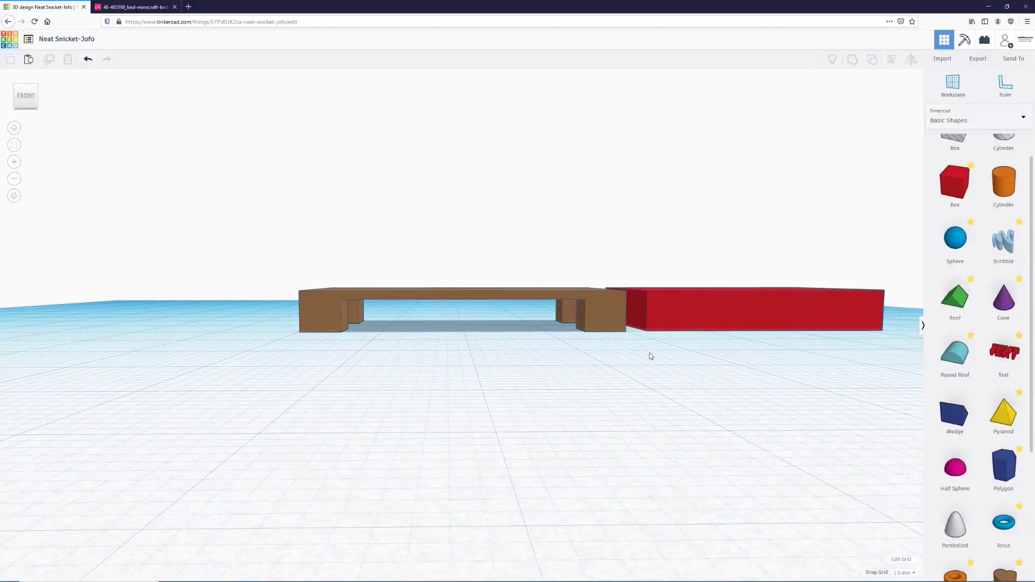
click(698, 303)
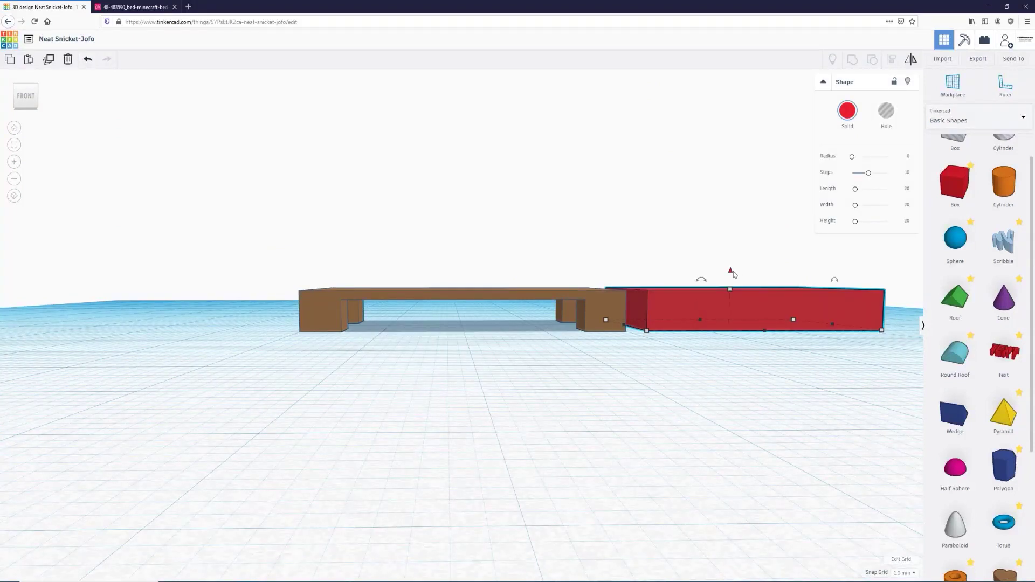
drag(732, 273, 732, 237)
right_drag(732, 237, 726, 323)
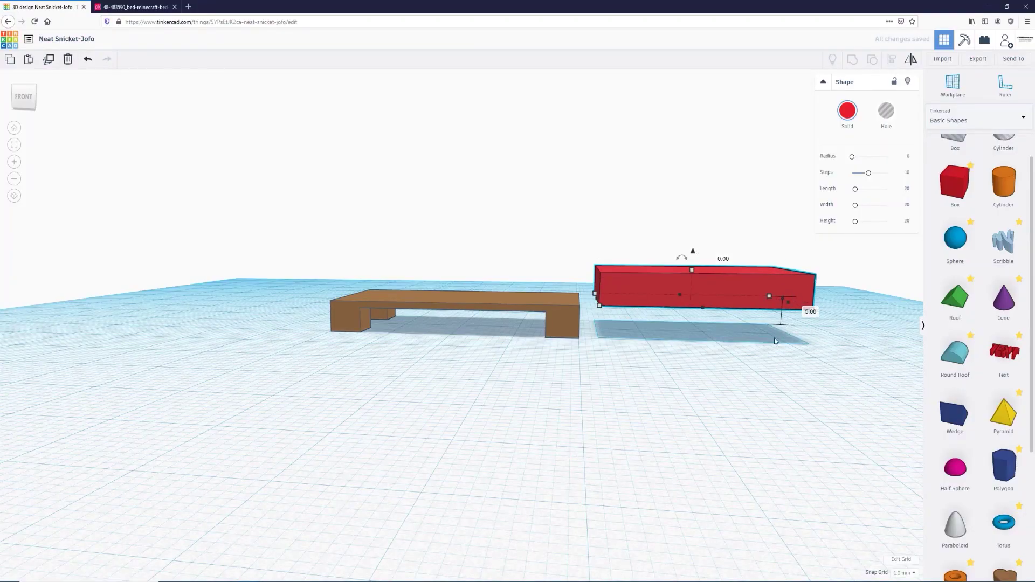
Move the raised red box onto the frame, flush with its right end and both long edges.
right_drag(688, 363, 722, 410)
drag(707, 305, 496, 319)
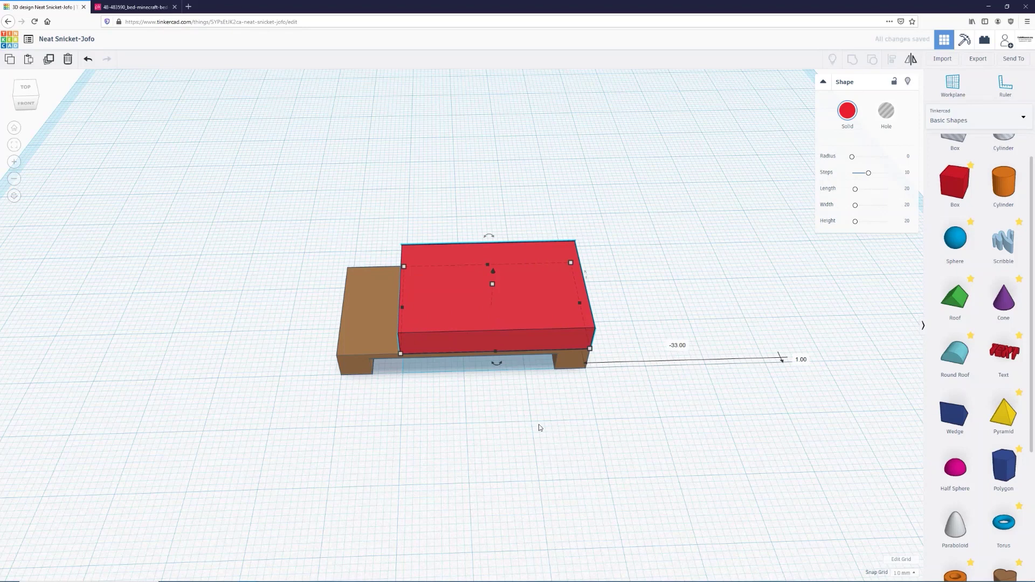
right_drag(413, 369, 462, 396)
right_drag(405, 360, 380, 298)
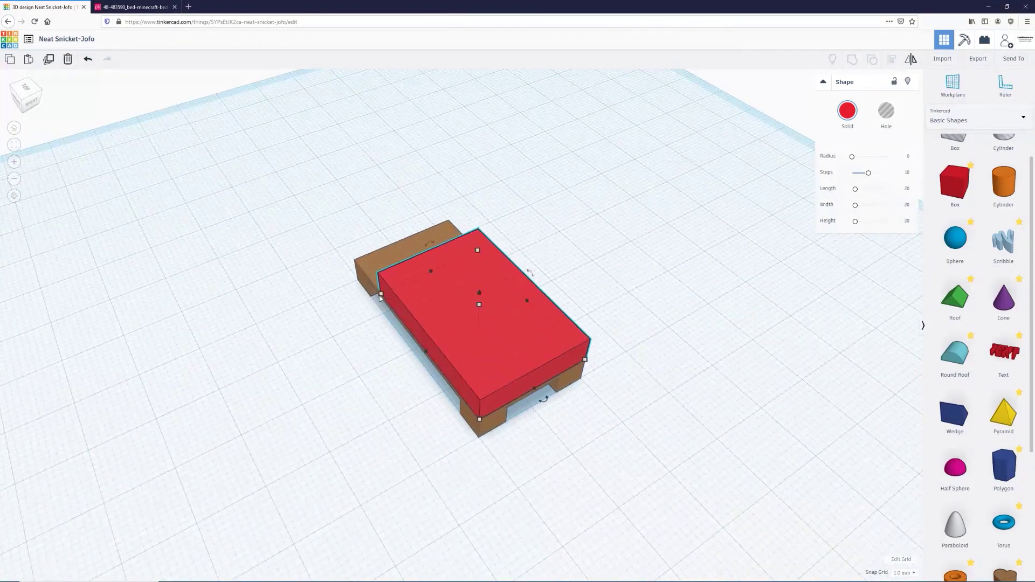
right_drag(446, 446, 640, 425)
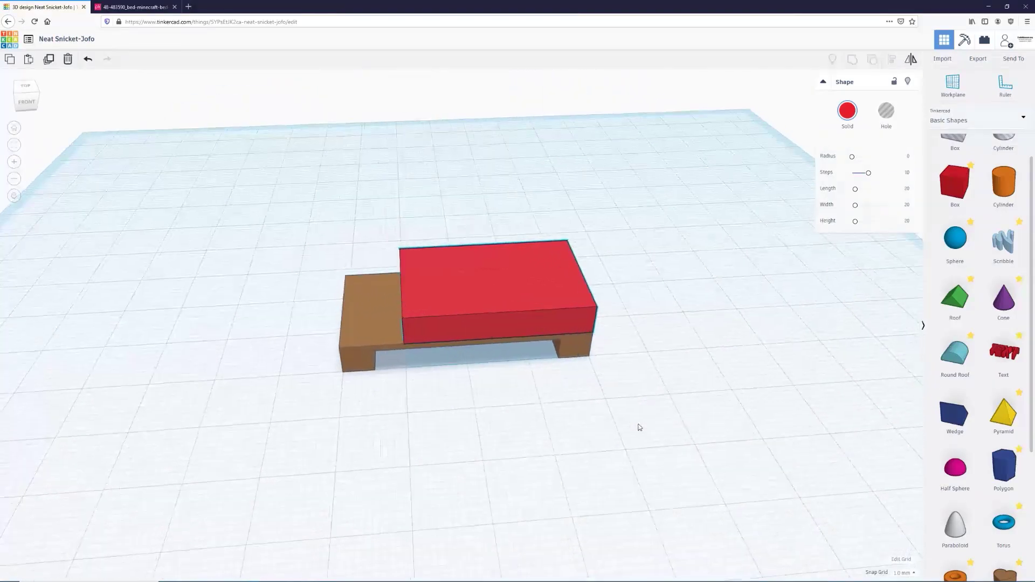
Check the pillow in the bed reference image, add a second box beside the frame's left end, and set its height to 5 mm.
click(136, 7)
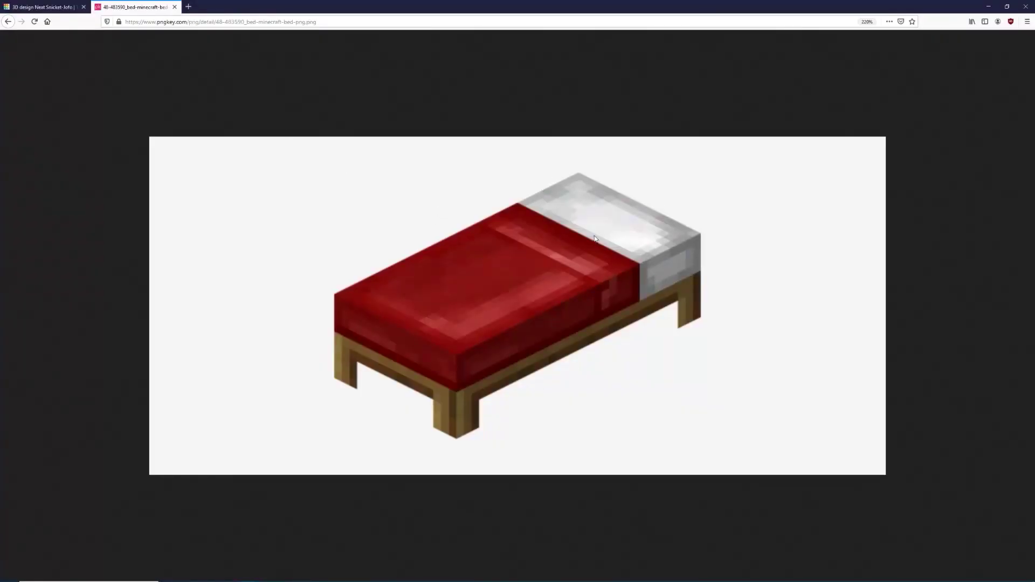
click(43, 7)
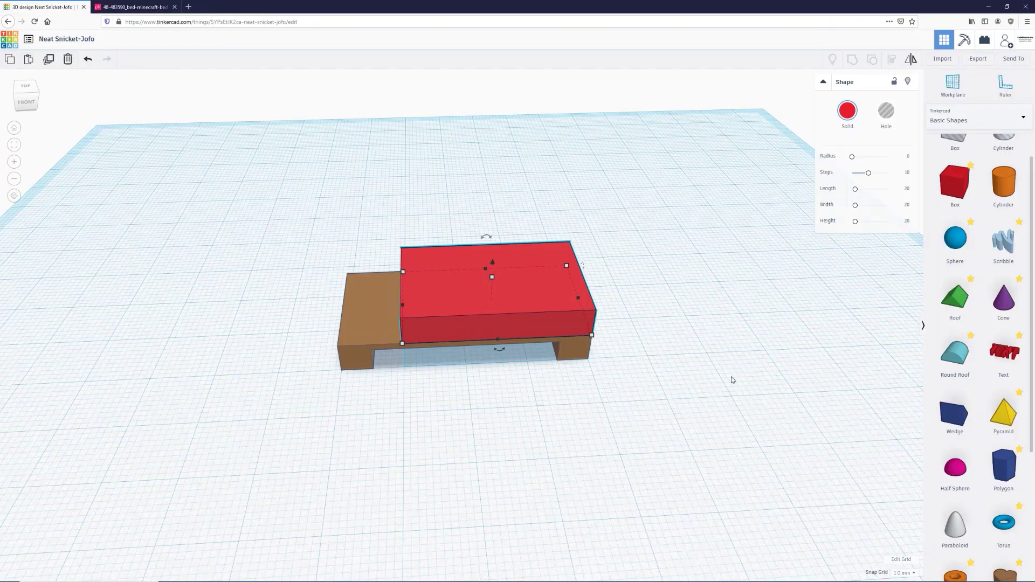
drag(964, 197, 247, 330)
mouse_move(221, 227)
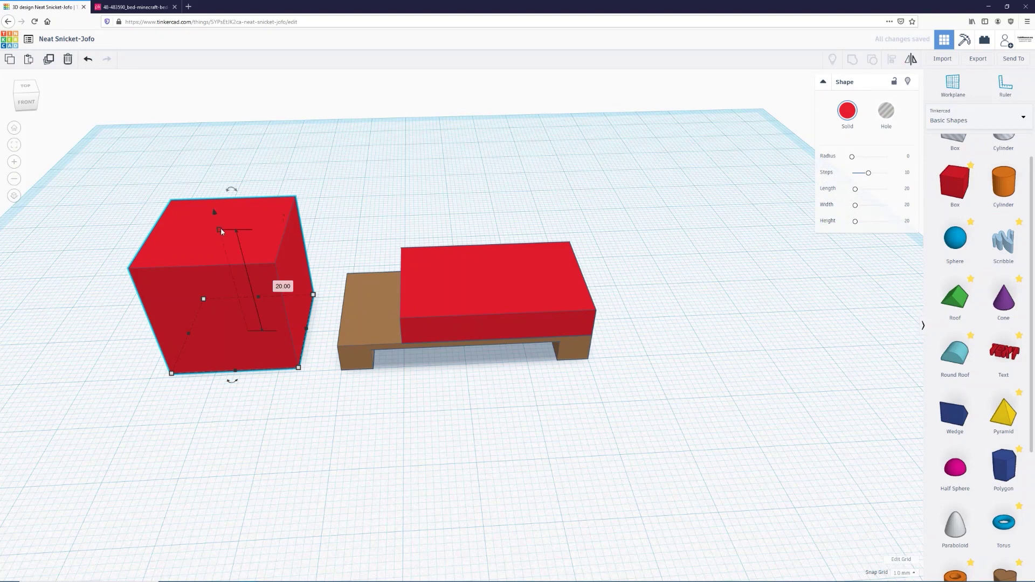
click(276, 285)
text(5)
key(Return)
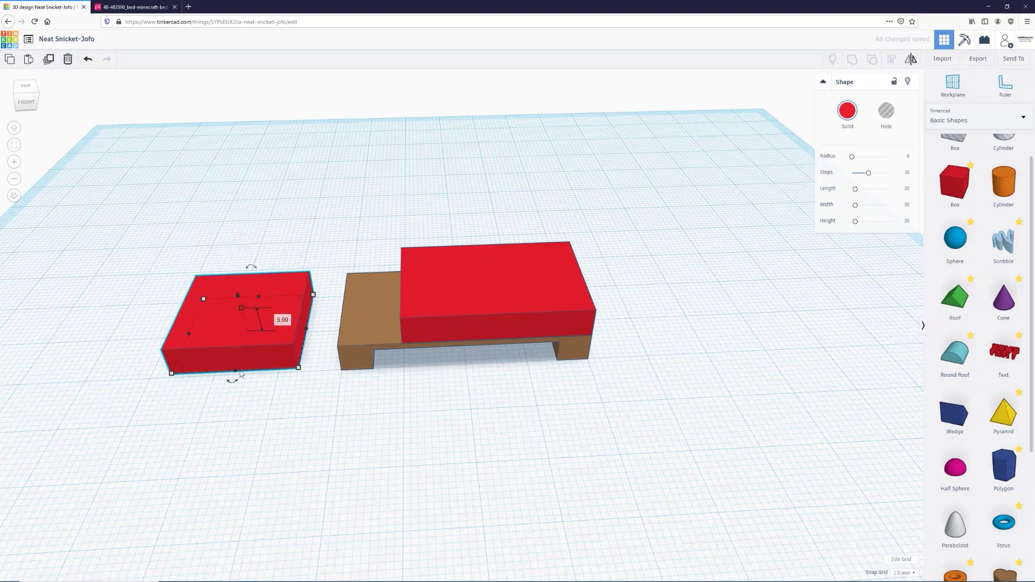
Set the second box's depth to 10 mm, keeping its 20 mm length.
mouse_move(236, 371)
click(146, 335)
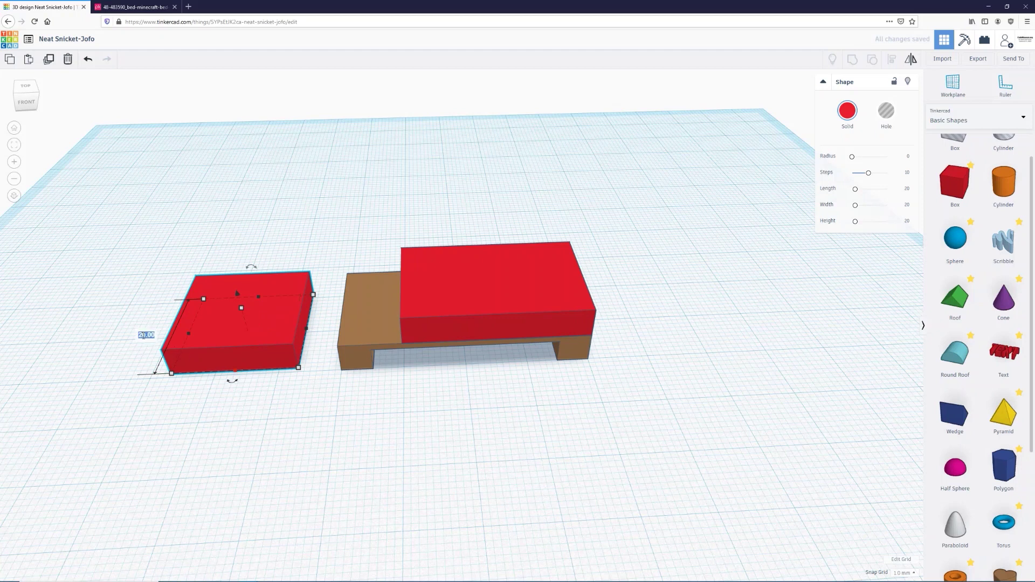
text(10)
key(Return)
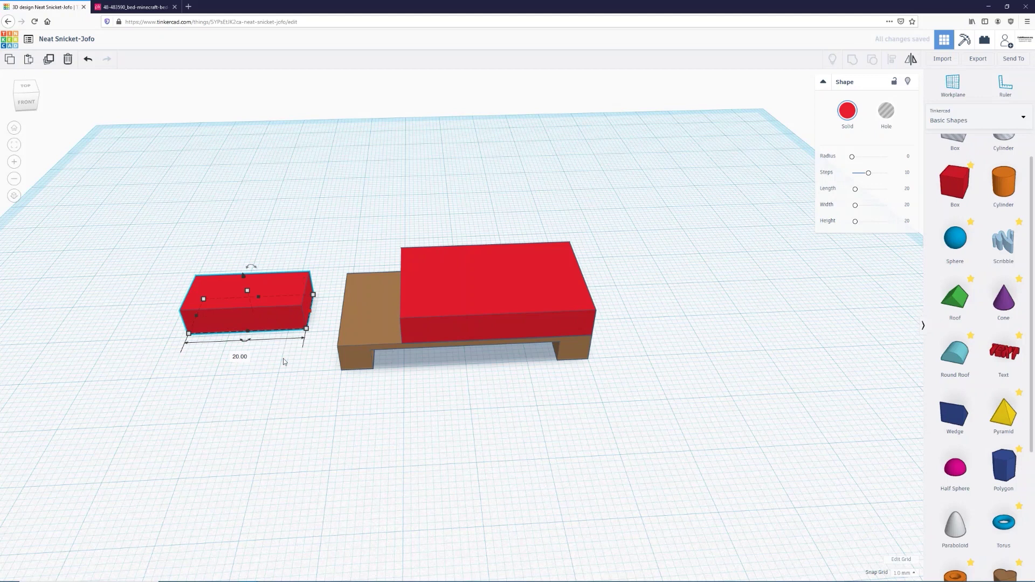
Rotate the second box -90° about the vertical axis so its long side runs across the bed.
drag(244, 347, 301, 315)
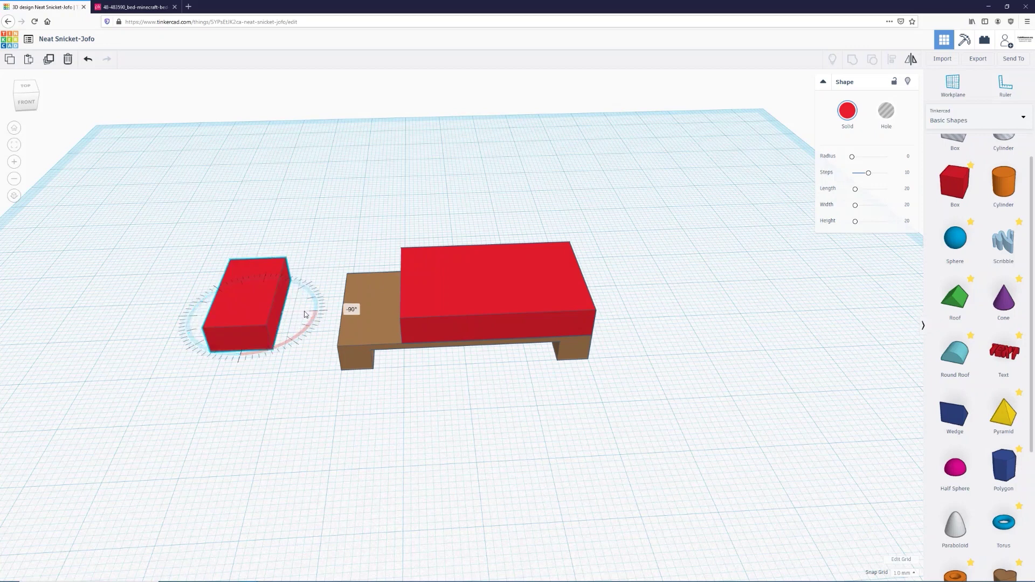
drag(302, 315, 310, 366)
click(308, 361)
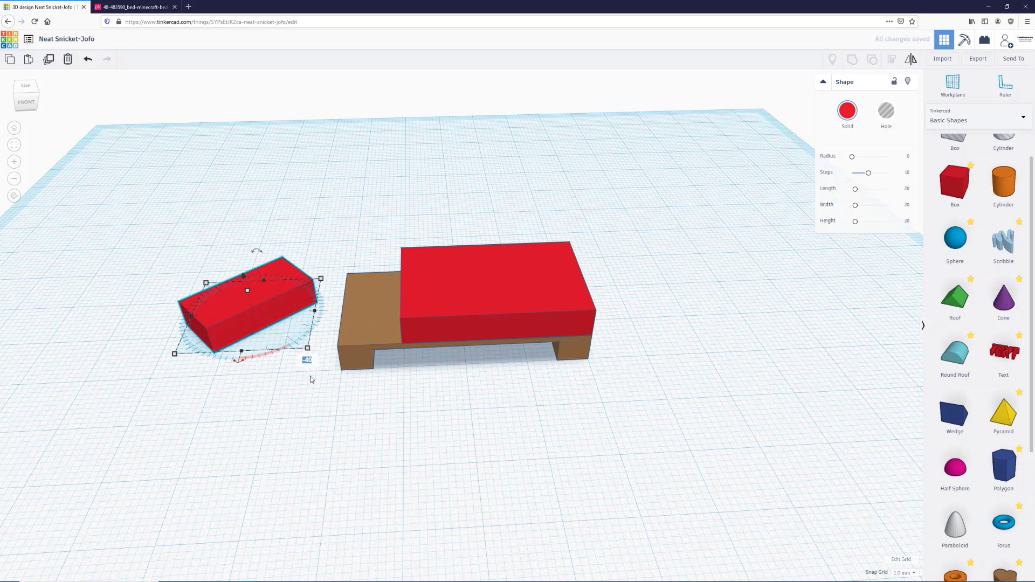
text(-90)
key(Return)
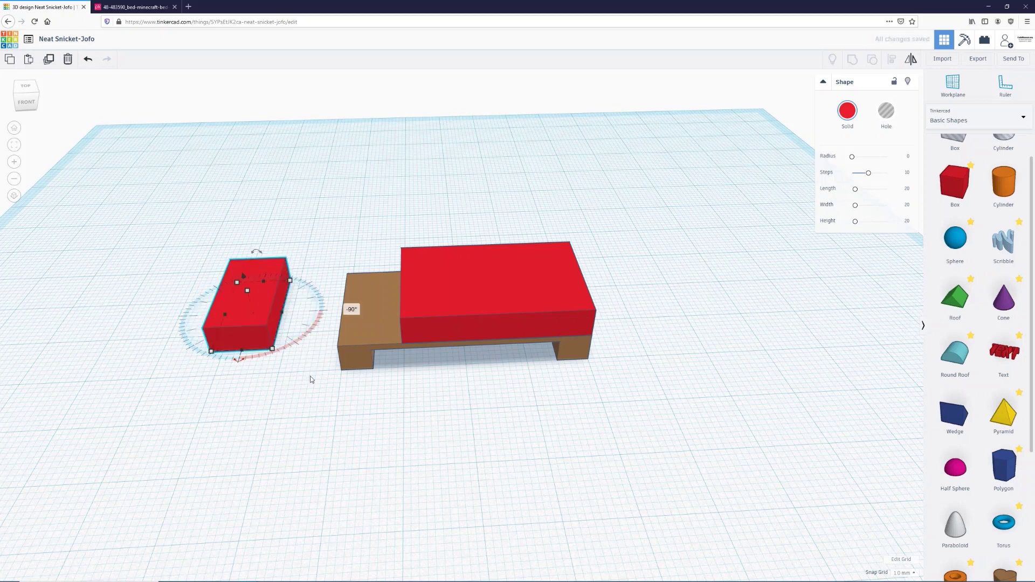
click(311, 424)
Raise the second box 5 mm above the workplane and recolour it white as the pillow.
scroll(306, 378, down, 1)
right_drag(306, 378, 273, 307)
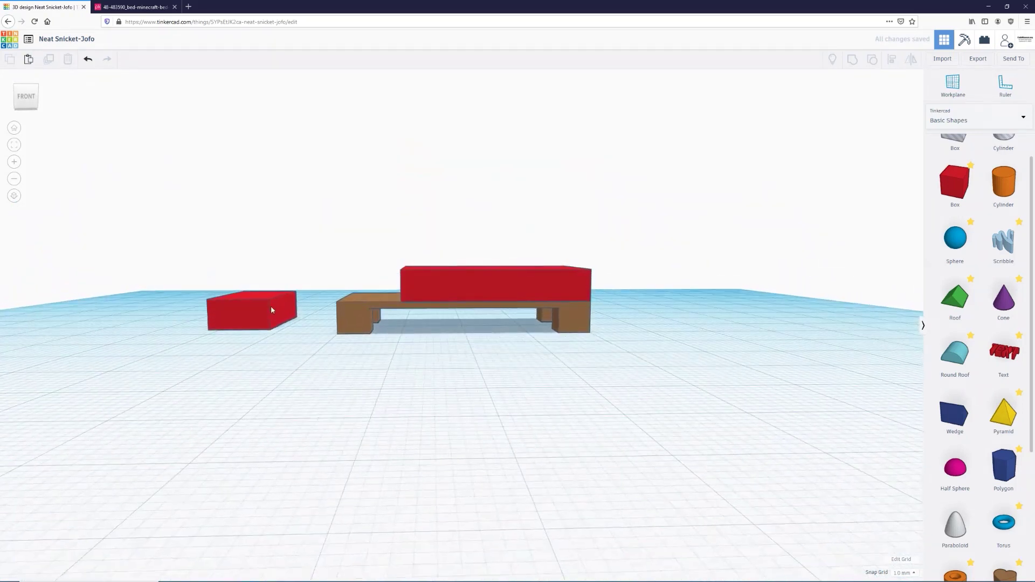
click(269, 302)
drag(255, 278, 254, 251)
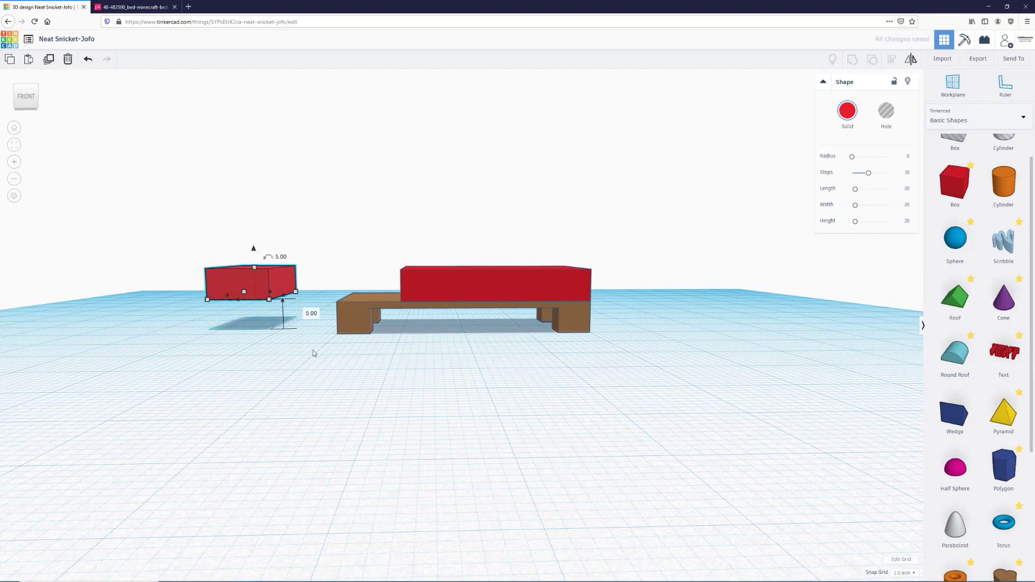
click(845, 116)
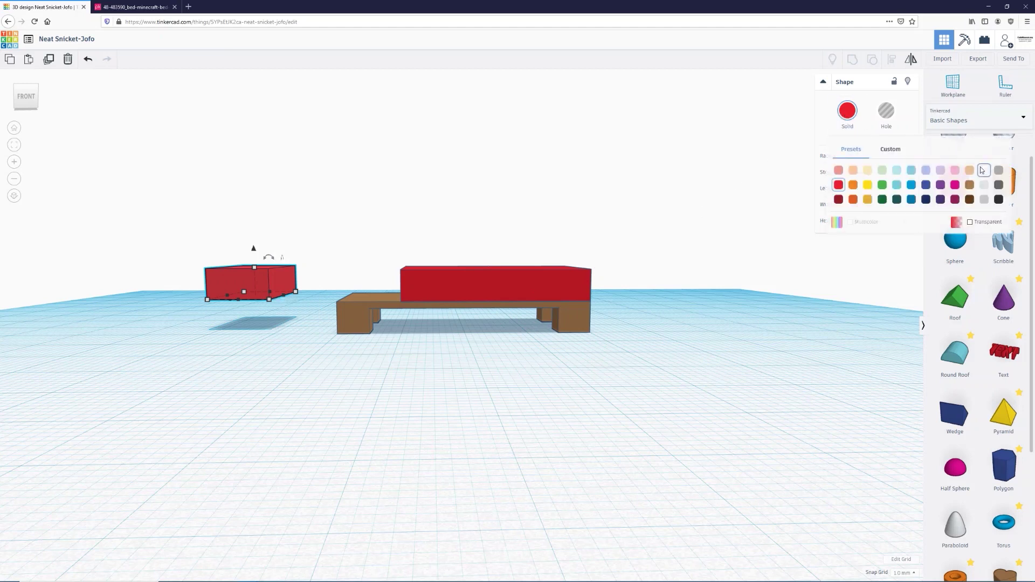
click(839, 168)
Move the white pillow box onto the frame's bare left end, flush against the red blanket and the frame's edges.
right_drag(314, 226, 308, 315)
drag(252, 315, 387, 341)
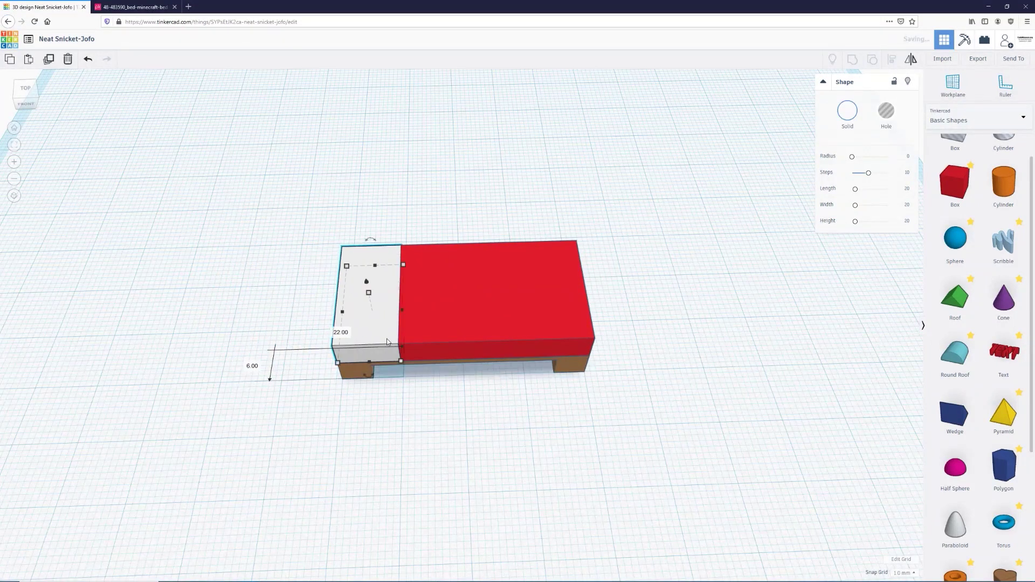
right_drag(398, 400, 448, 398)
right_drag(603, 405, 396, 339)
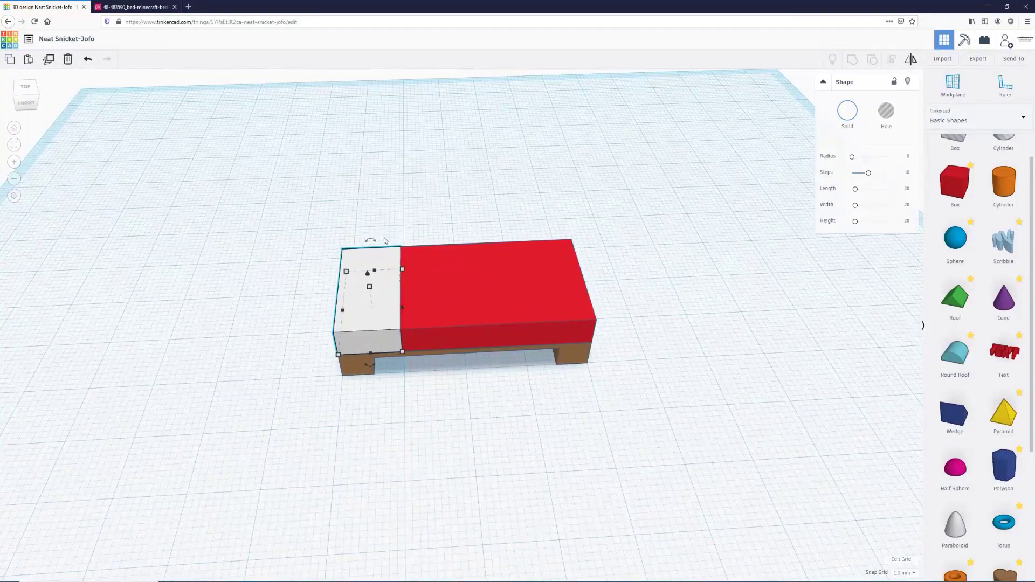
click(408, 407)
right_drag(409, 408, 395, 392)
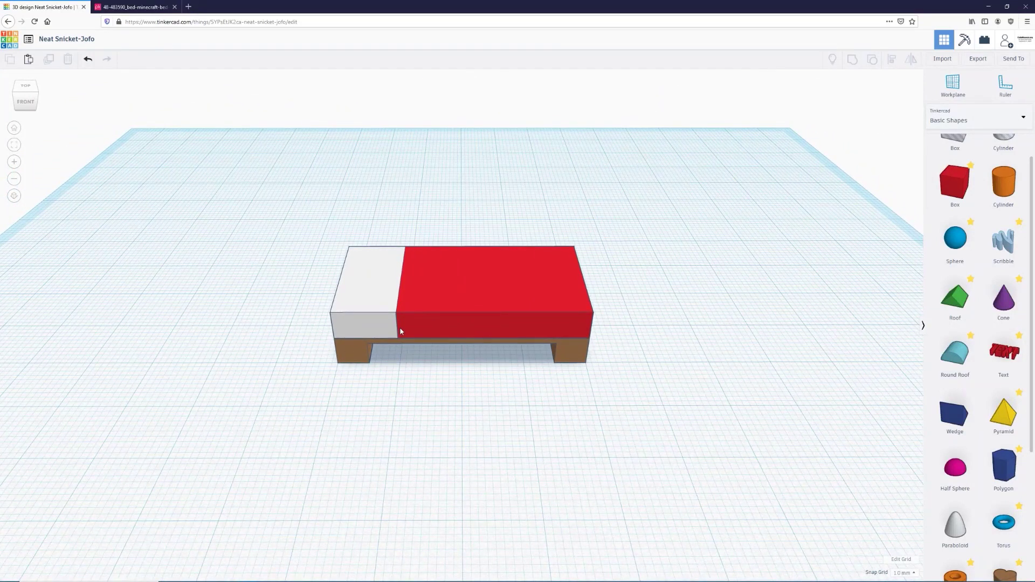
Try moving the pillow and the blanket off the frame separately, and undo both moves.
drag(381, 298, 363, 282)
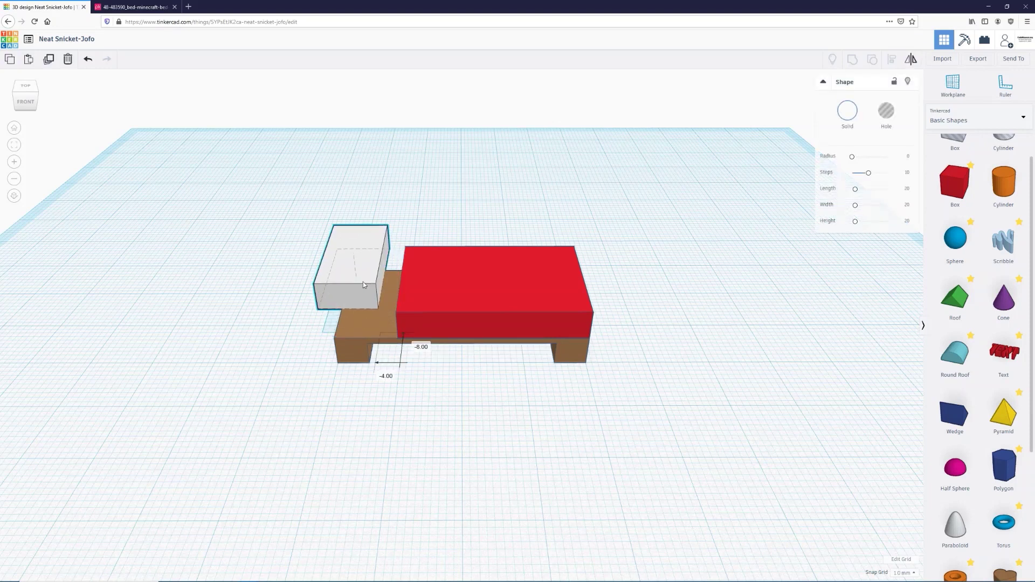
drag(462, 301, 526, 279)
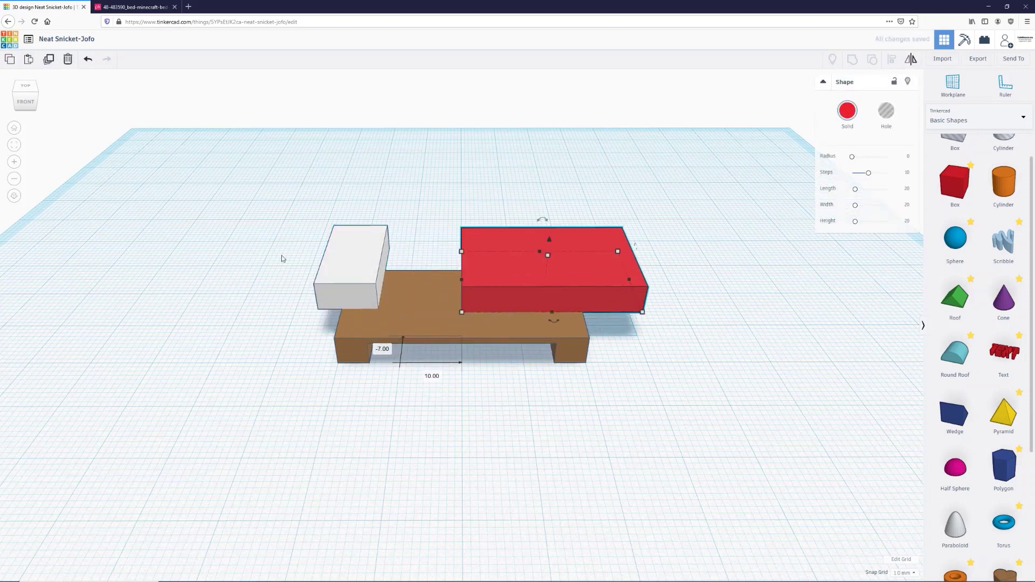
click(85, 60)
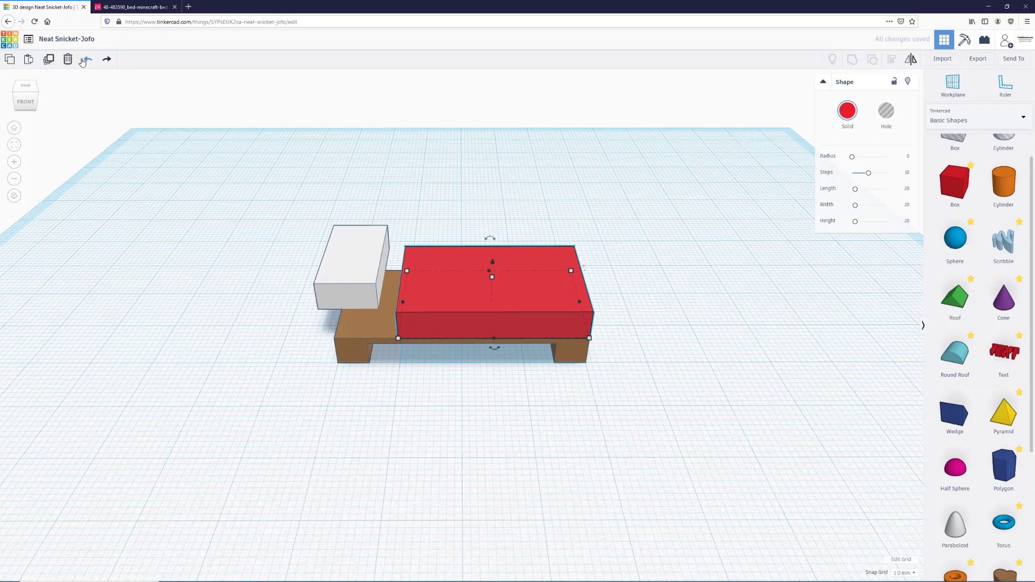
click(84, 60)
Group the frame, blanket and pillow with Multicolor enabled, and shift the whole bed slightly across the workplane.
drag(432, 289, 677, 422)
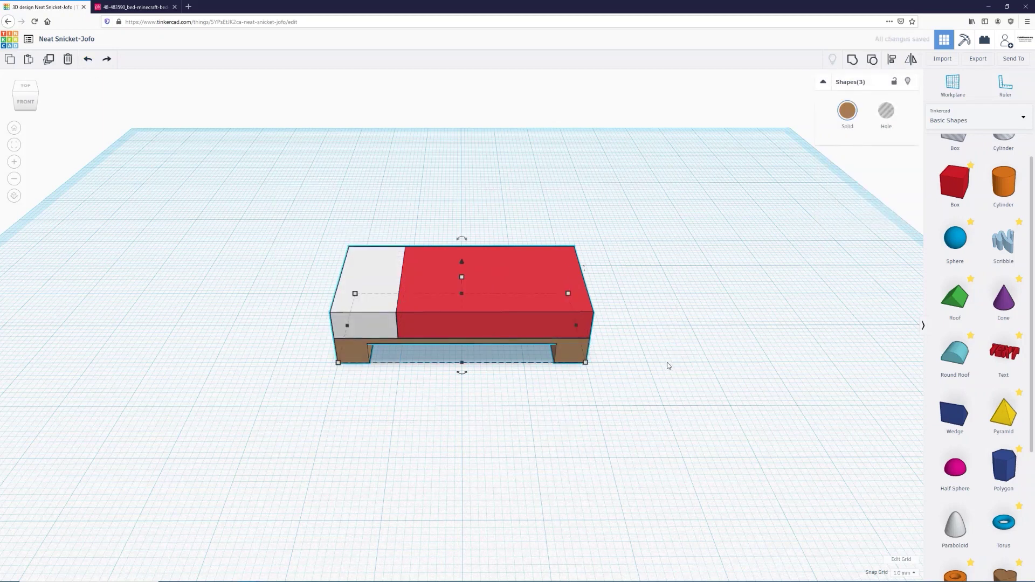
click(850, 62)
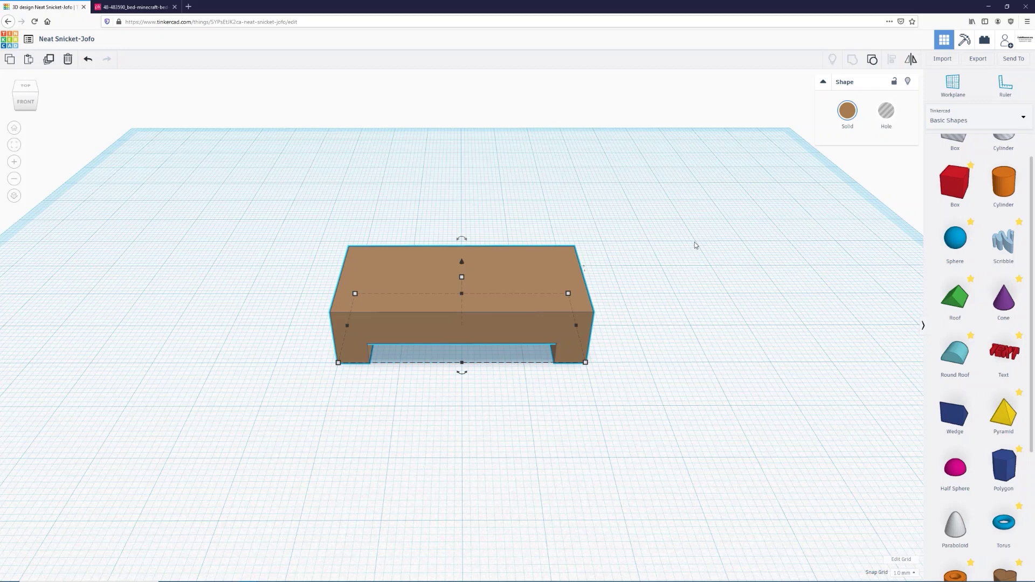
click(848, 111)
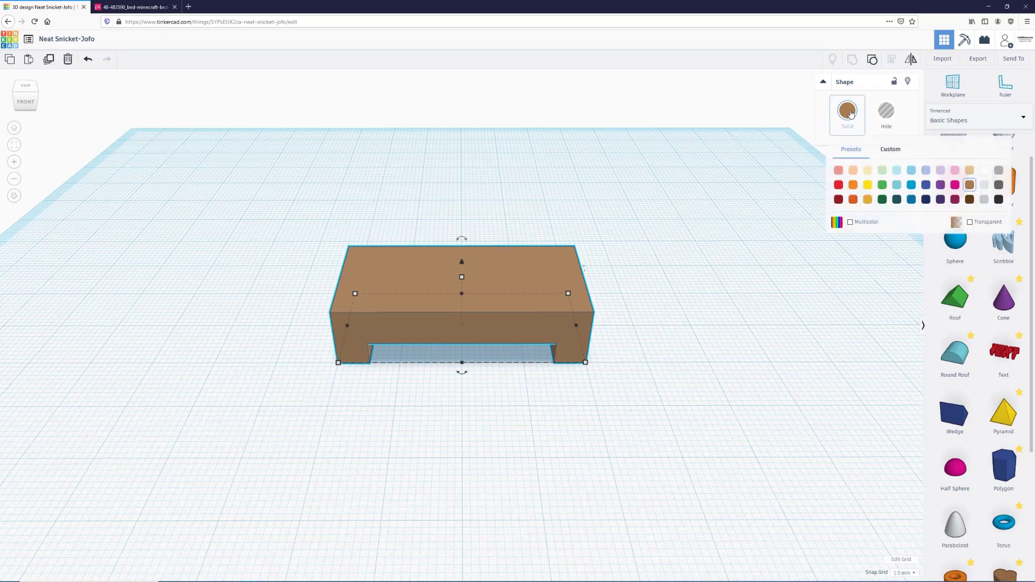
click(851, 222)
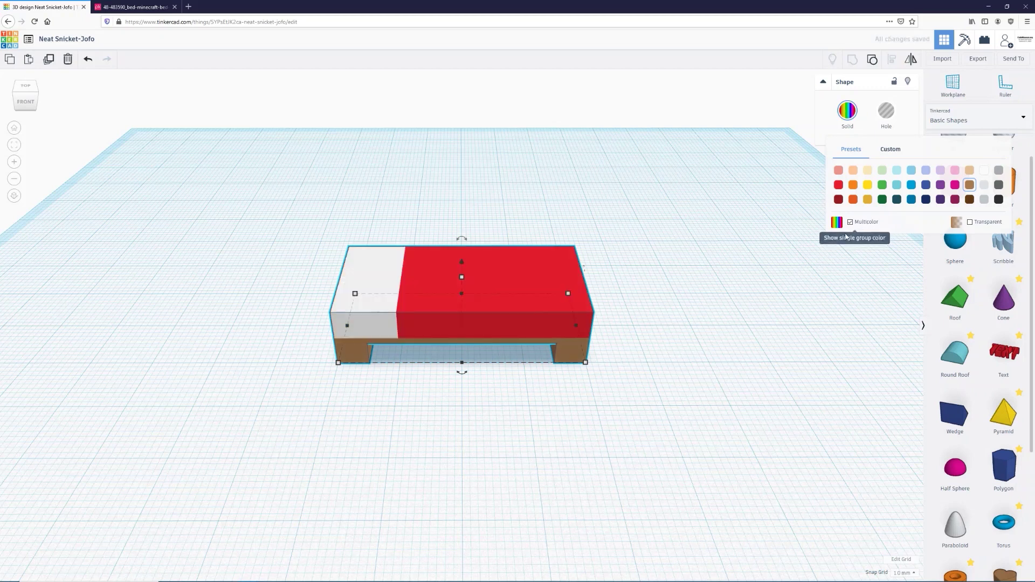
click(675, 306)
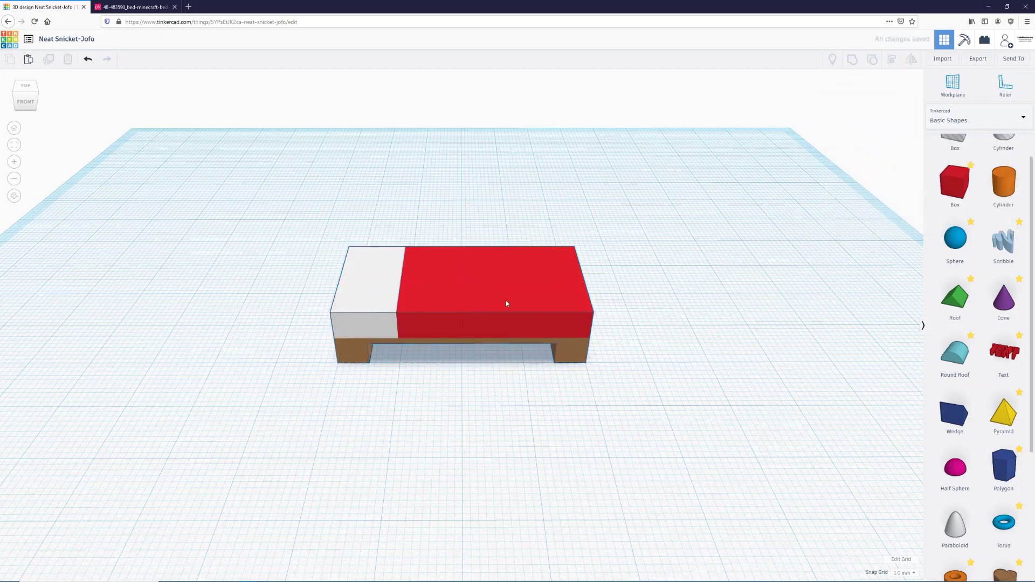
drag(373, 318, 479, 335)
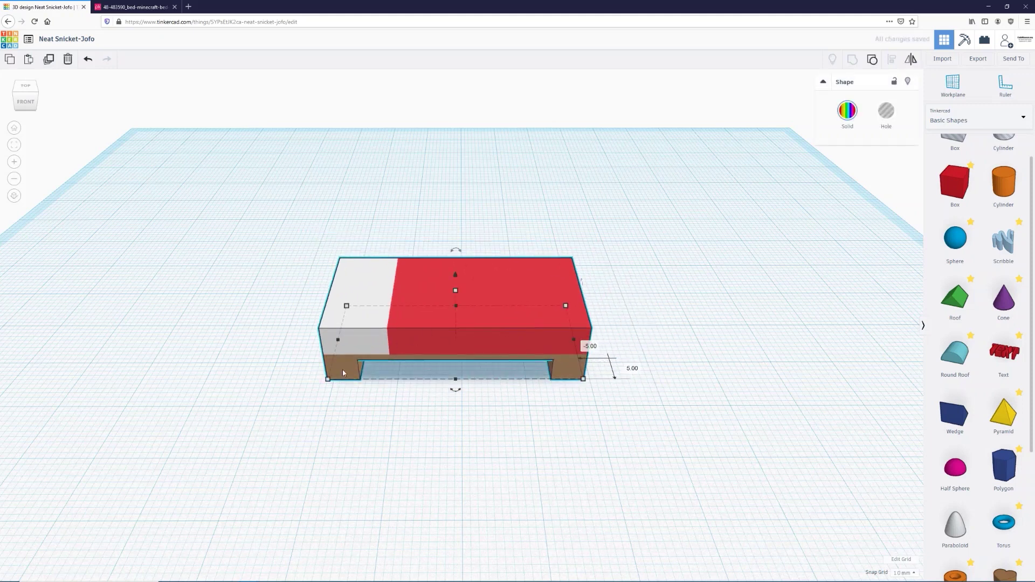
mouse_move(520, 321)
mouse_down()
mouse_move(538, 321)
mouse_move(533, 314)
mouse_up()
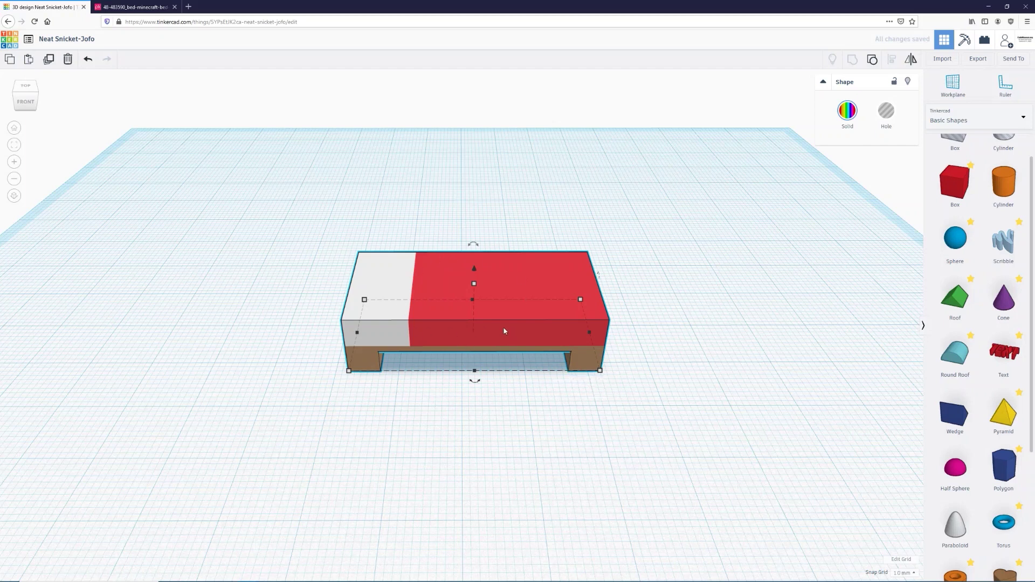
Rename the design as Minecraft Bed.
click(78, 41)
text(Minecraft)
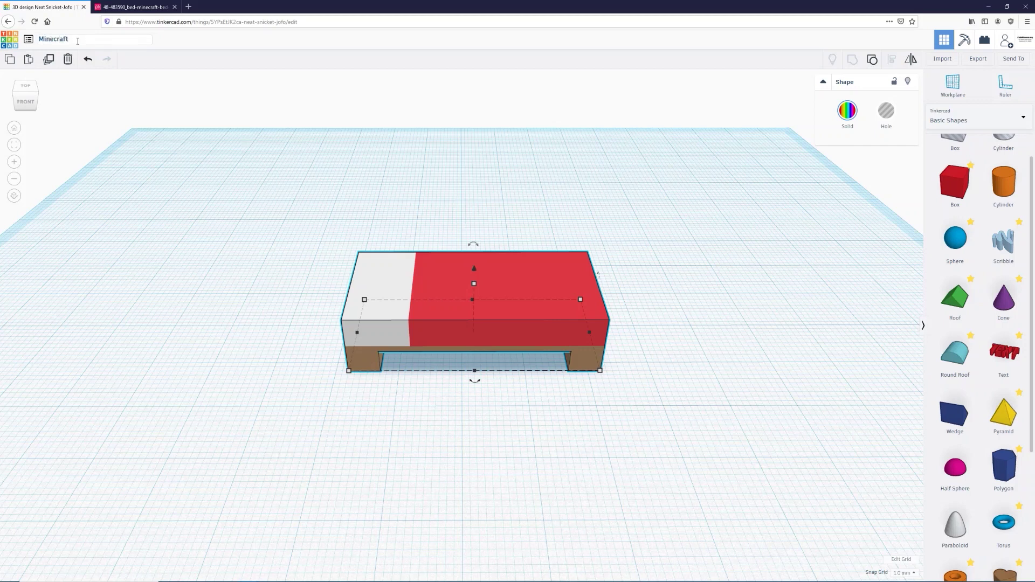
key(Return)
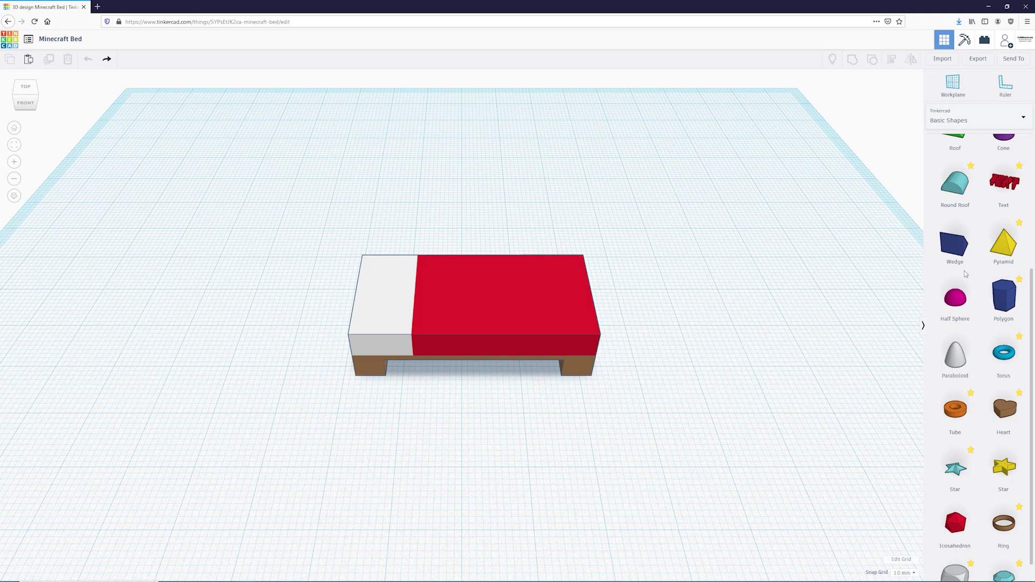
Add a 20 mm box hole to the workplane and place it over the middle of the bed.
scroll(974, 273, up, 2)
scroll(973, 273, up, 2)
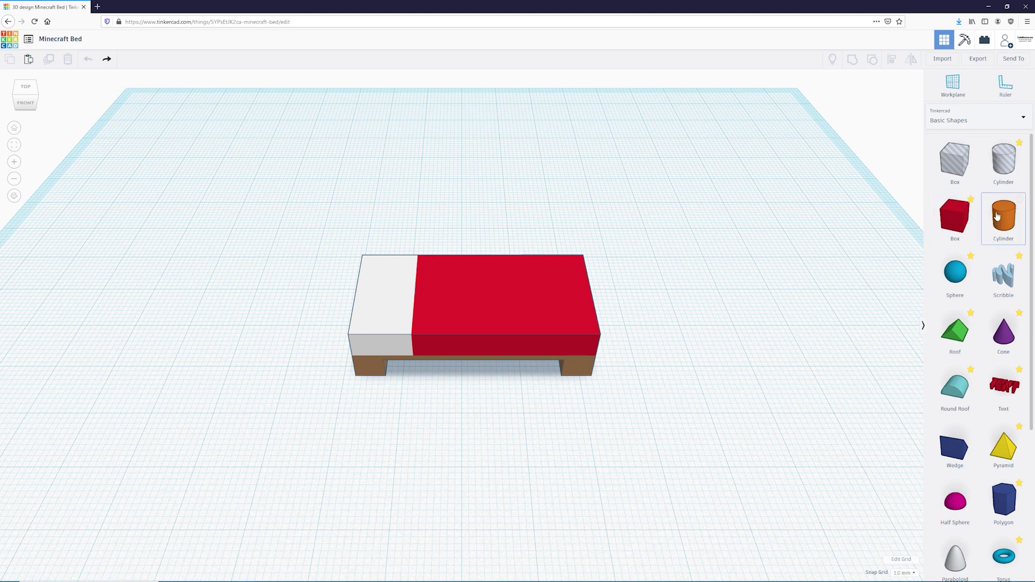
drag(955, 162, 669, 322)
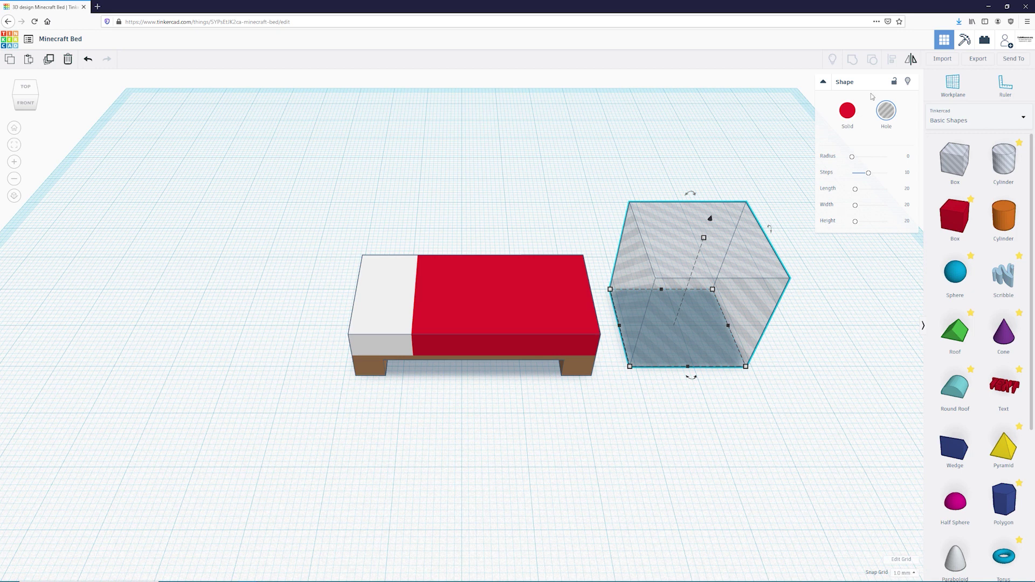
click(848, 115)
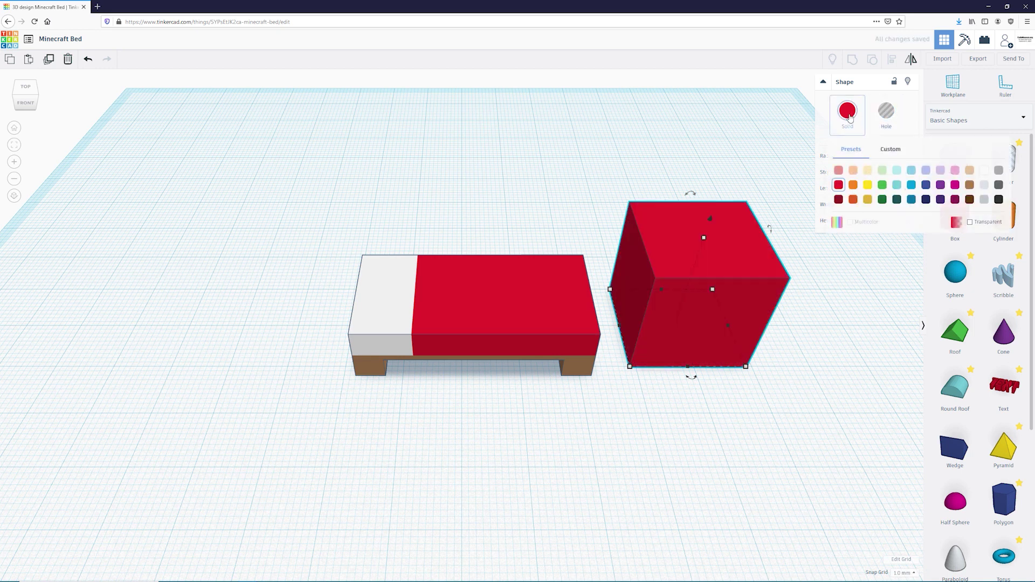
click(887, 120)
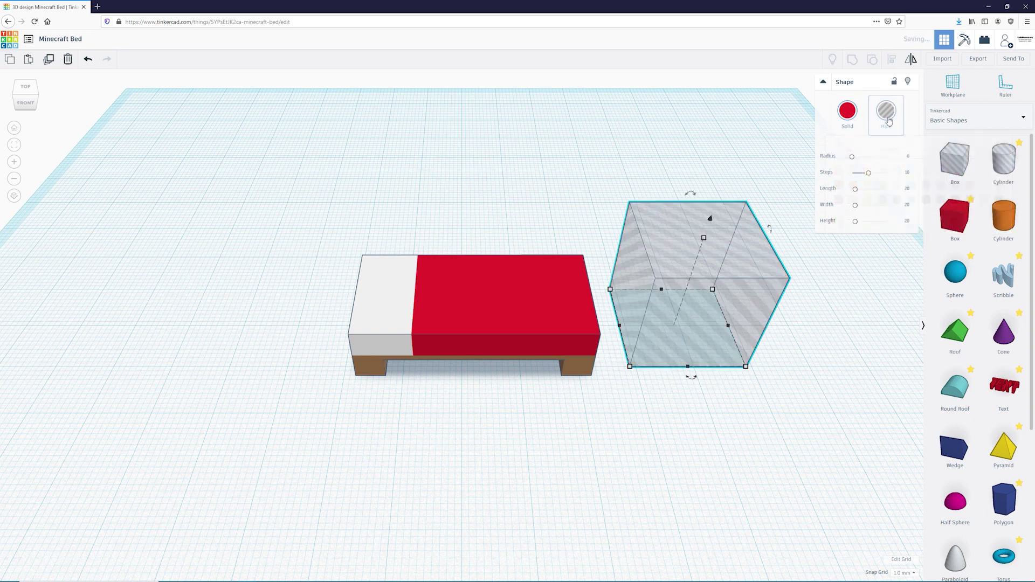
drag(714, 325, 485, 332)
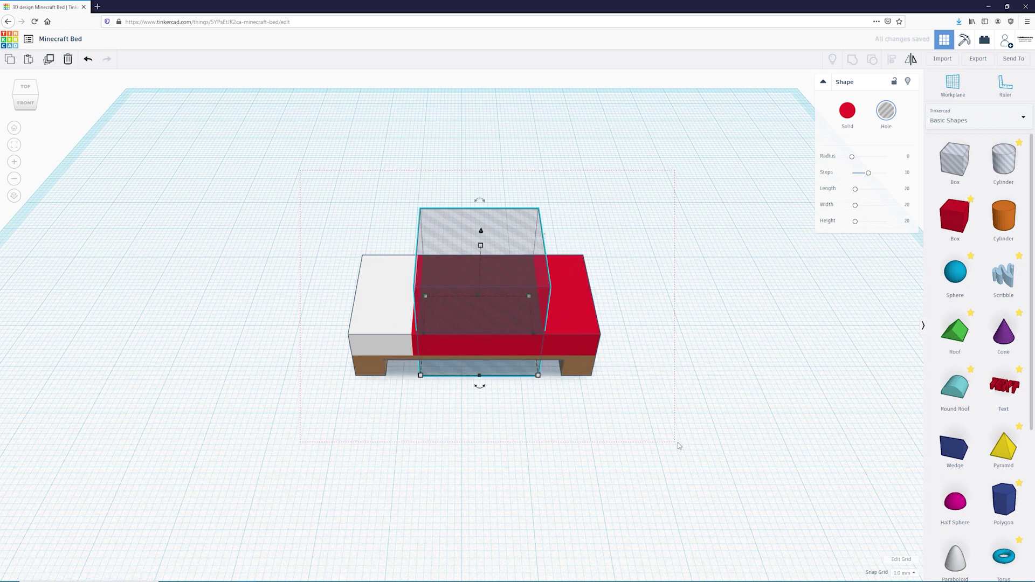
Group the bed with the box hole to cut out the bed's middle, and undo the grouping.
key(ctrl+a)
key(ctrl+g)
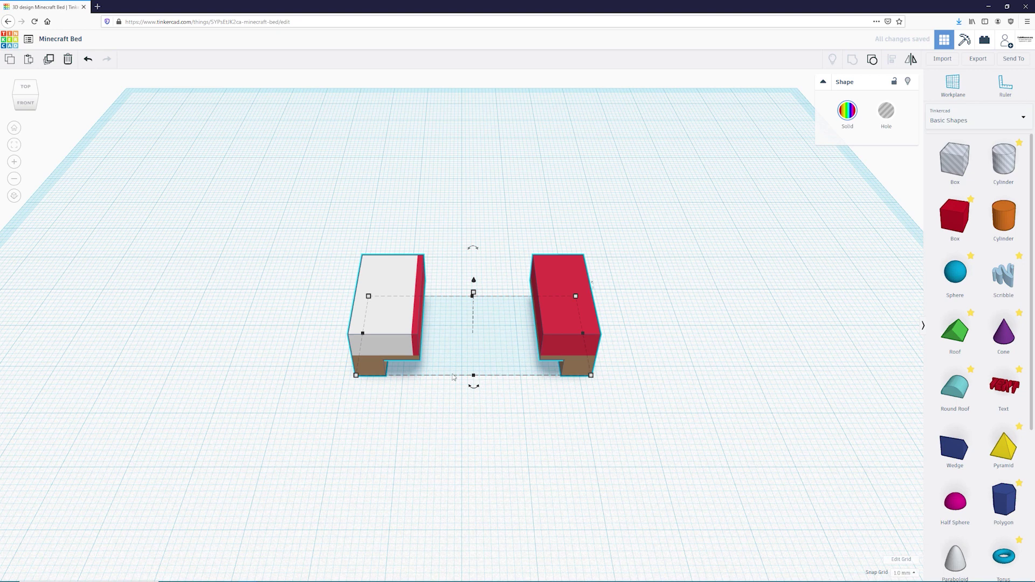
right_drag(512, 416, 754, 421)
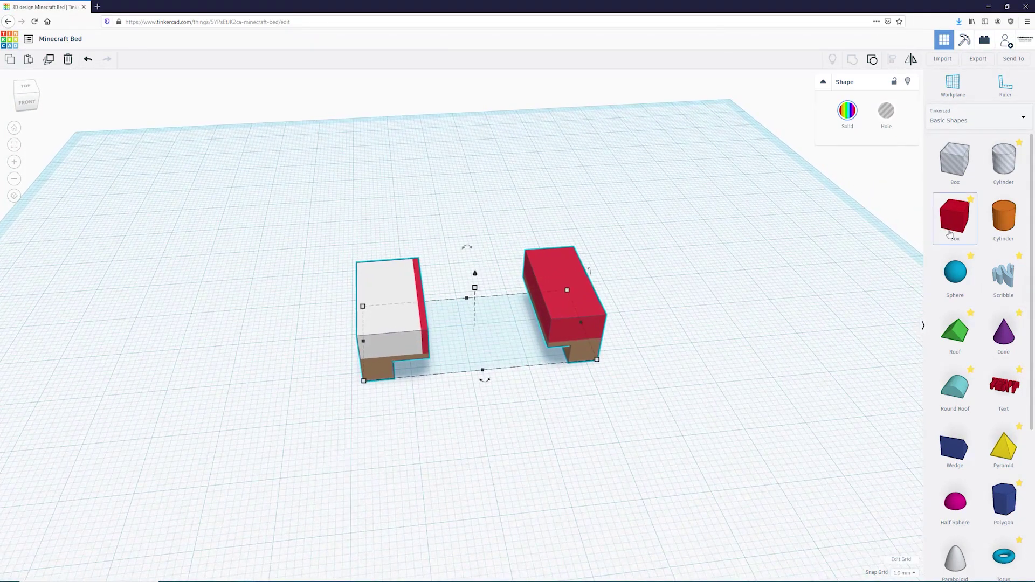
scroll(968, 442, down, 3)
scroll(967, 442, up, 3)
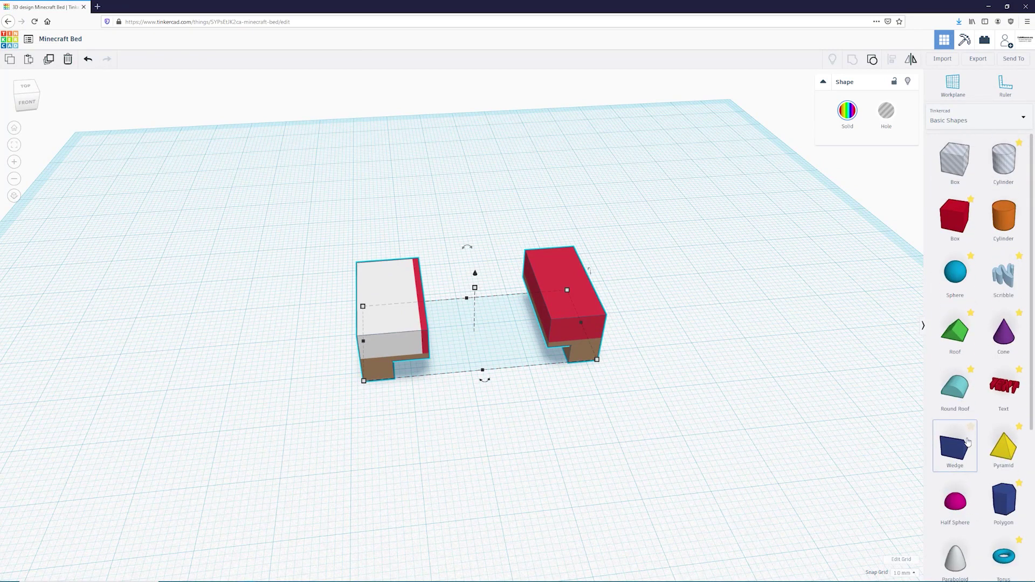
right_drag(733, 393, 672, 393)
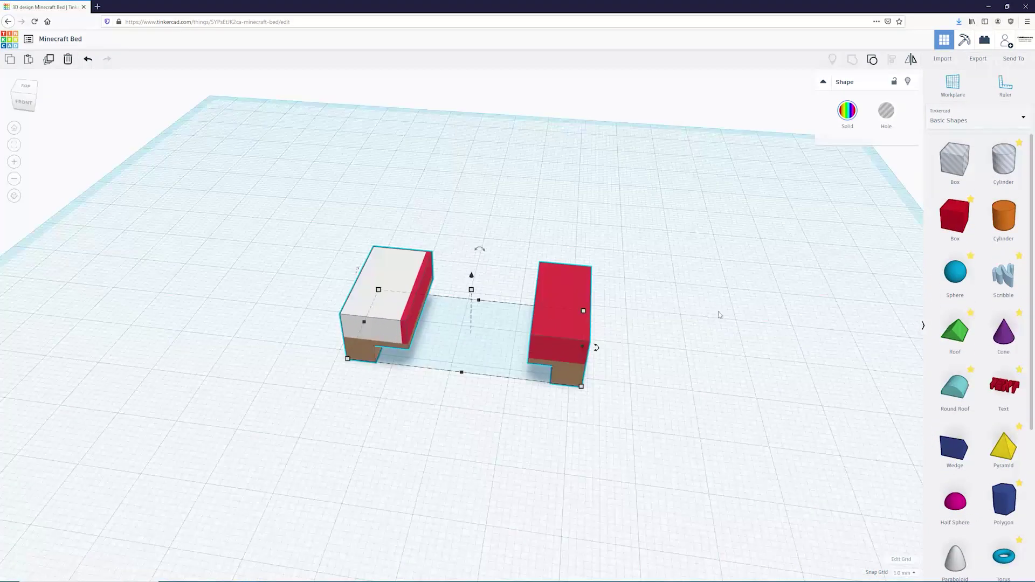
click(88, 60)
Move the box hole off the bed, turn the bed into a hole and make the box solid.
drag(467, 271, 679, 301)
click(548, 300)
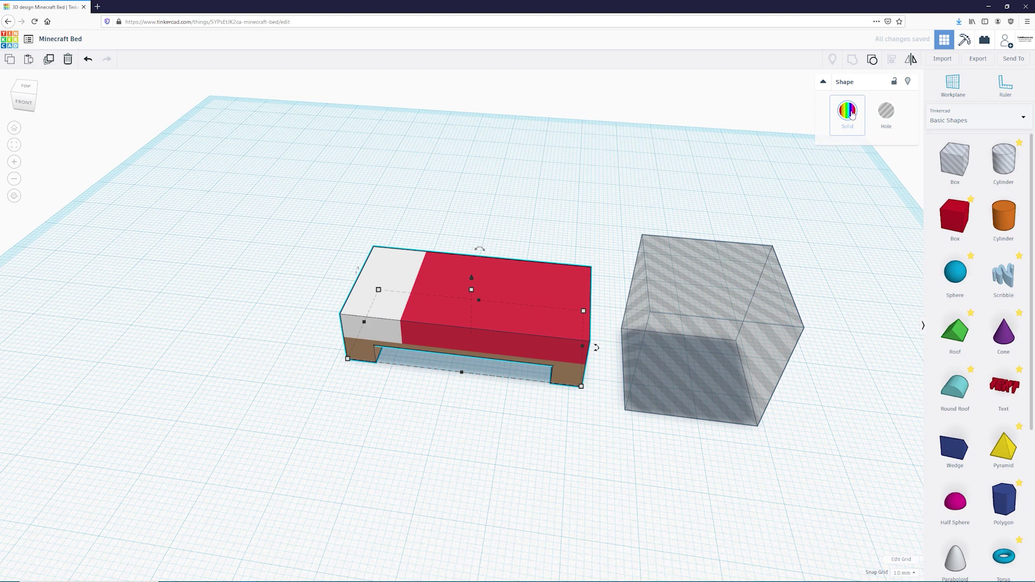
click(887, 116)
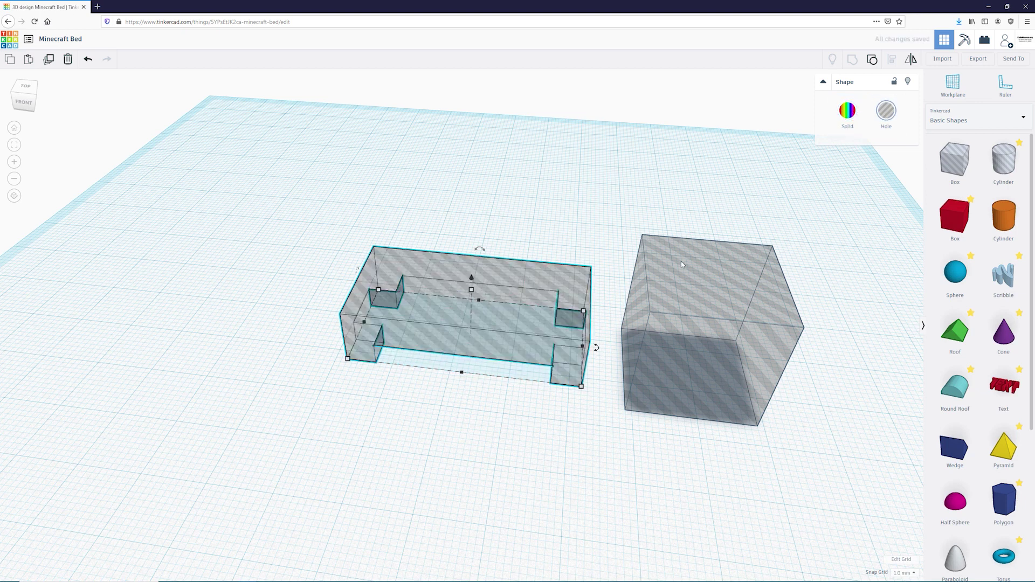
click(674, 298)
click(847, 113)
Move the bed hole into the solid red box and group them to cut the bed's shape out of the box.
drag(498, 319, 674, 354)
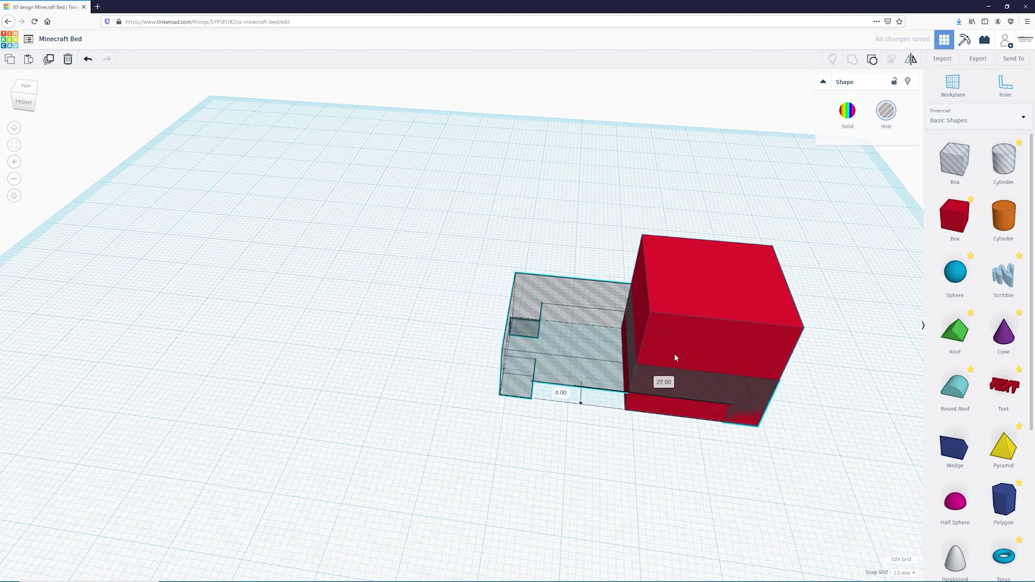
shift+click(716, 251)
key(ctrl+g)
right_drag(846, 310, 719, 264)
right_drag(598, 263, 860, 302)
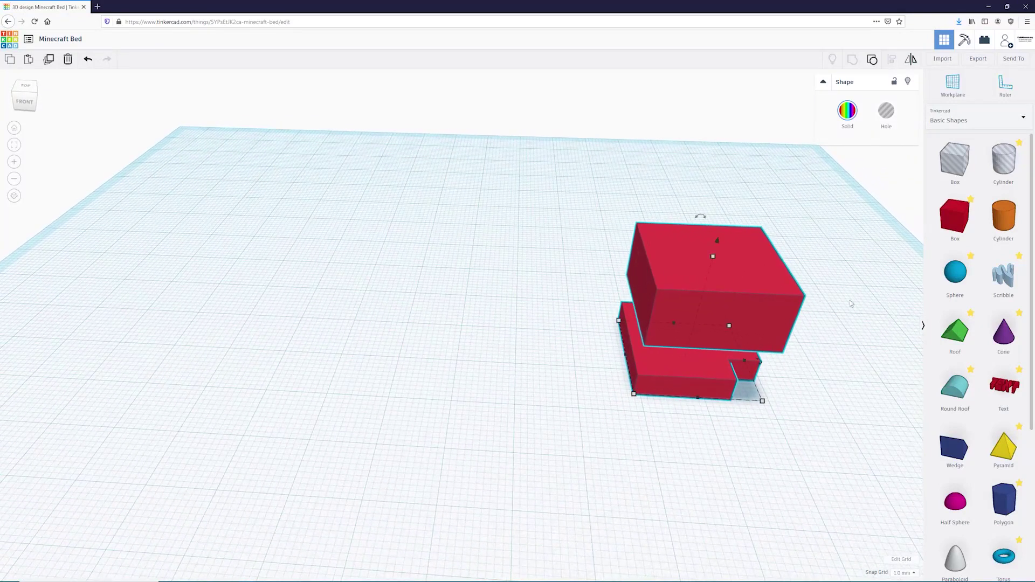